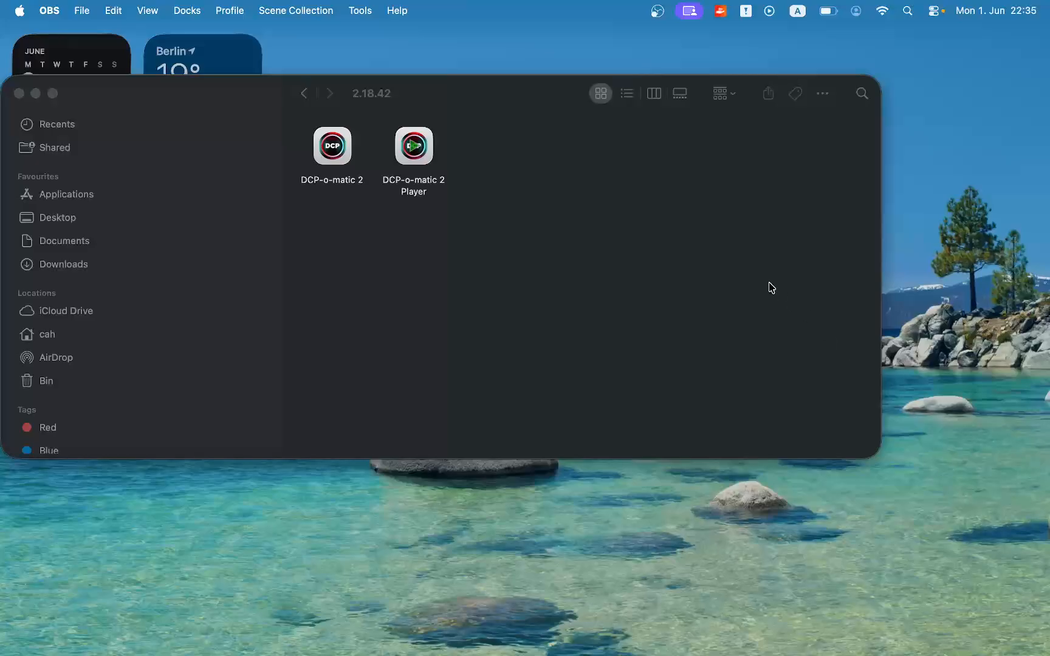
# Step: Switch to Finder and launch DCP-o-matic 2 from the 2.18.42 folder
pyautogui.press('super+Tab')
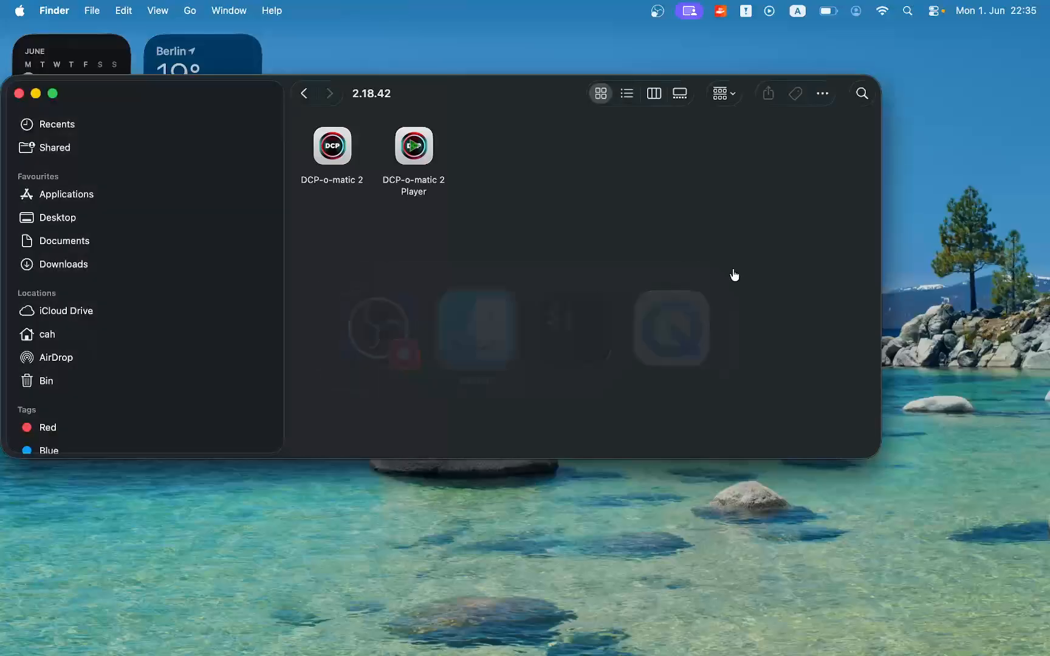
pyautogui.click(330, 156)
pyautogui.doubleClick(330, 156)
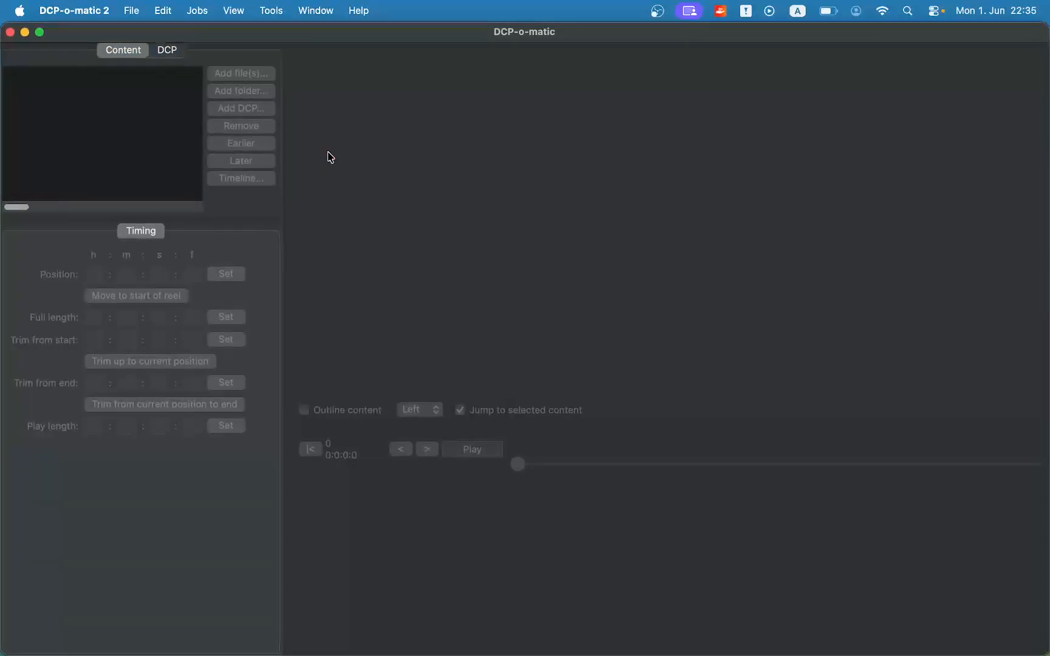
# Step: Start a new film and change its creation folder from Documents to the home directory's DCP folder
pyautogui.click(132, 11)
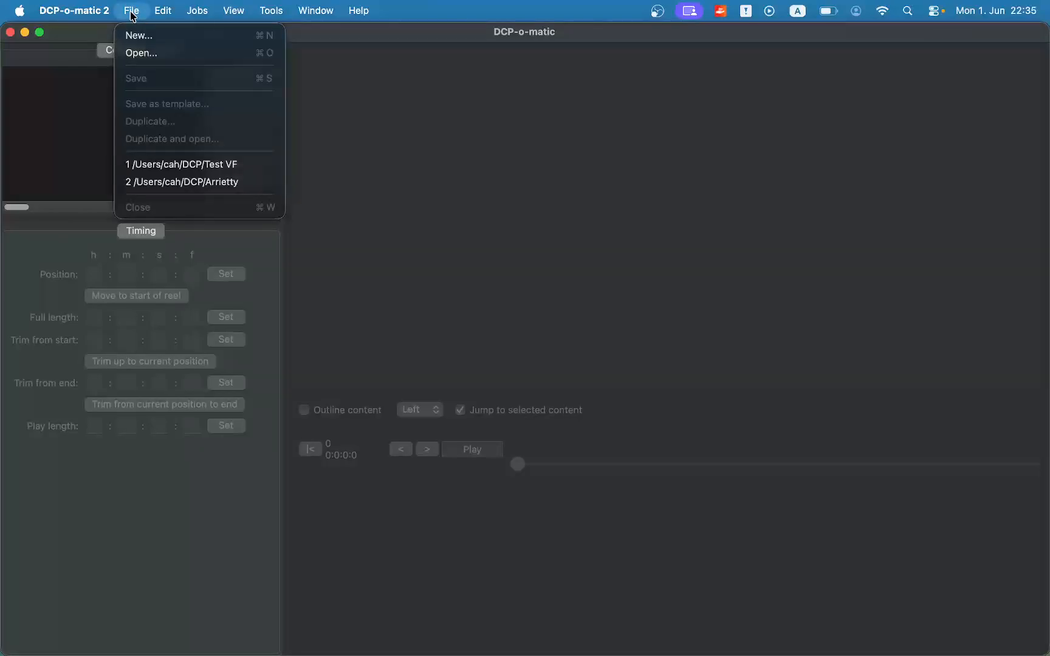
pyautogui.click(145, 36)
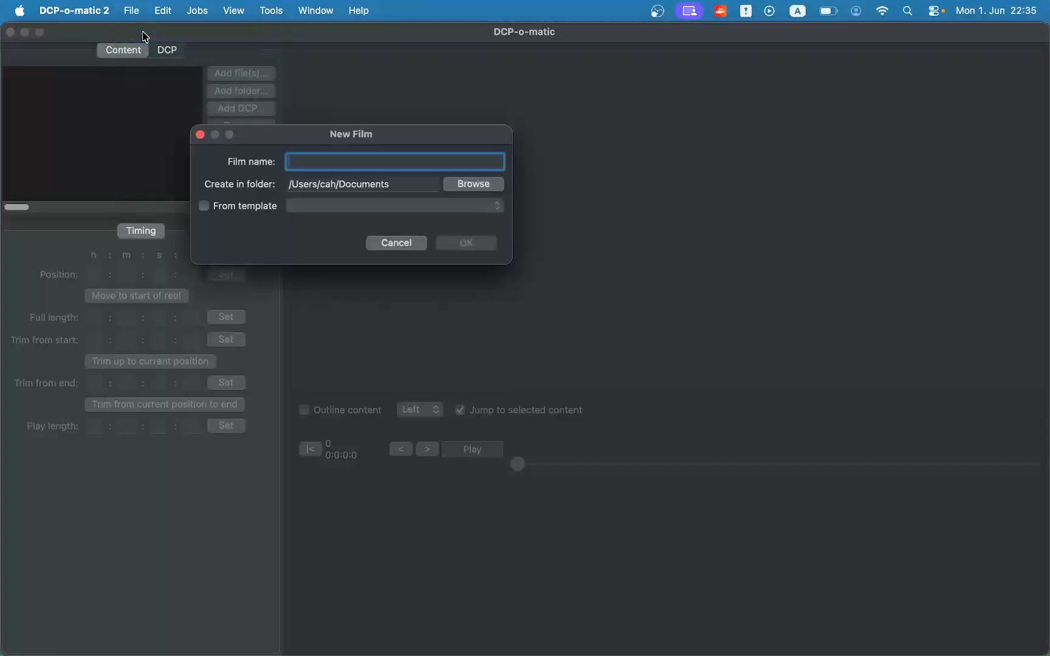
pyautogui.click(395, 189)
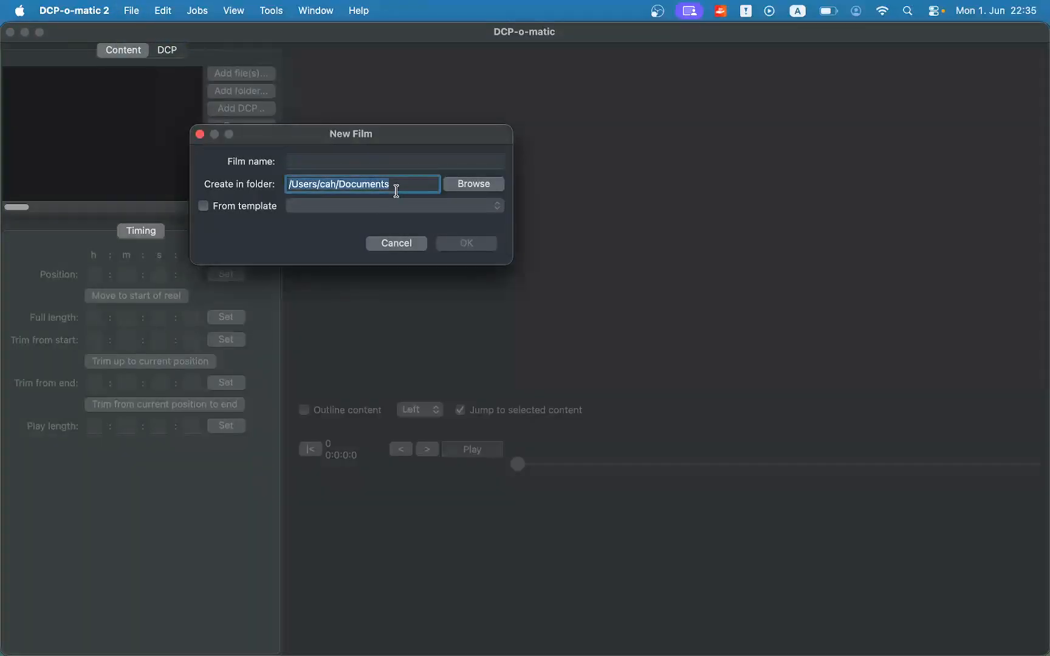
pyautogui.press('Right')
pyautogui.press('BackSpace')
pyautogui.press('BackSpace')
pyautogui.press('BackSpace')
pyautogui.press('BackSpace')
pyautogui.press('BackSpace')
pyautogui.press('BackSpace')
pyautogui.press('BackSpace')
pyautogui.press('BackSpace')
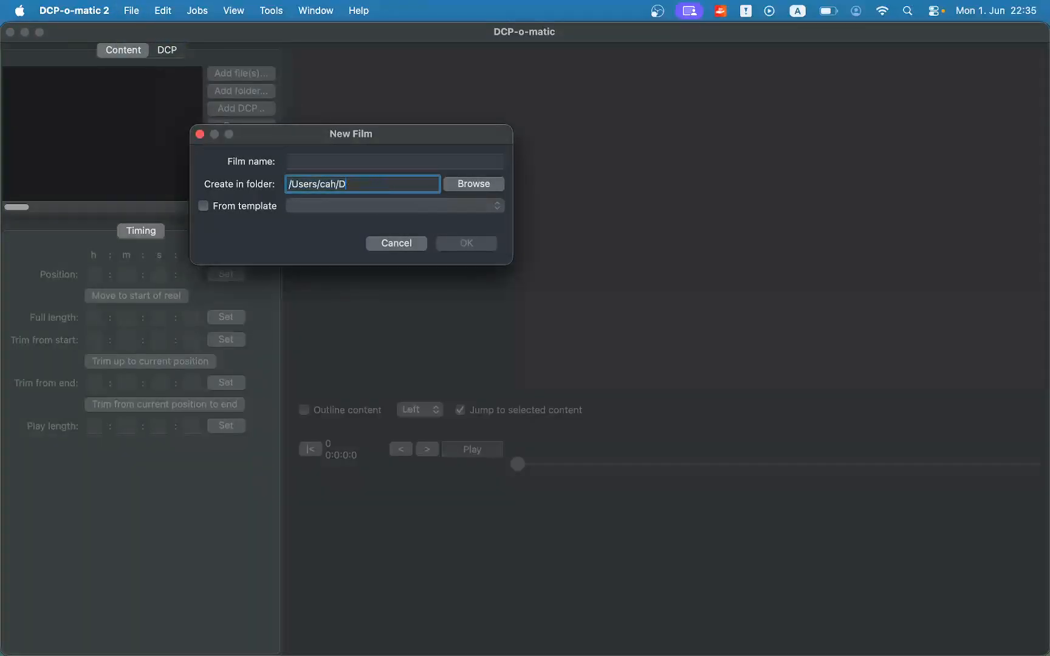
pyautogui.write('CP')
# Step: Name the new film "Arrietty VF" and create it
pyautogui.click(406, 163)
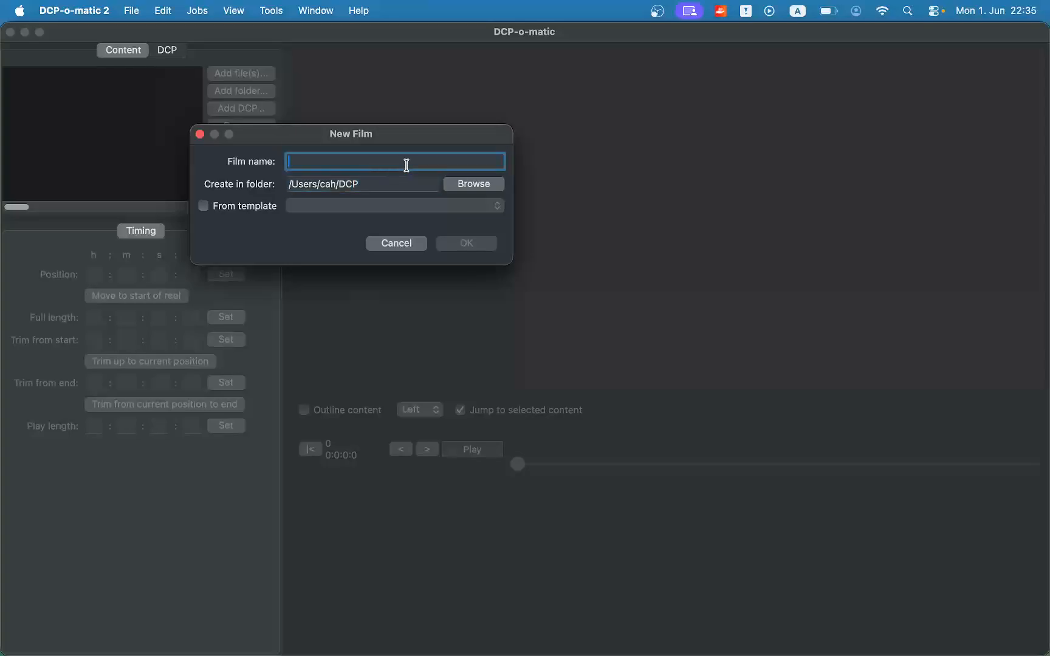
pyautogui.write('Arrietty')
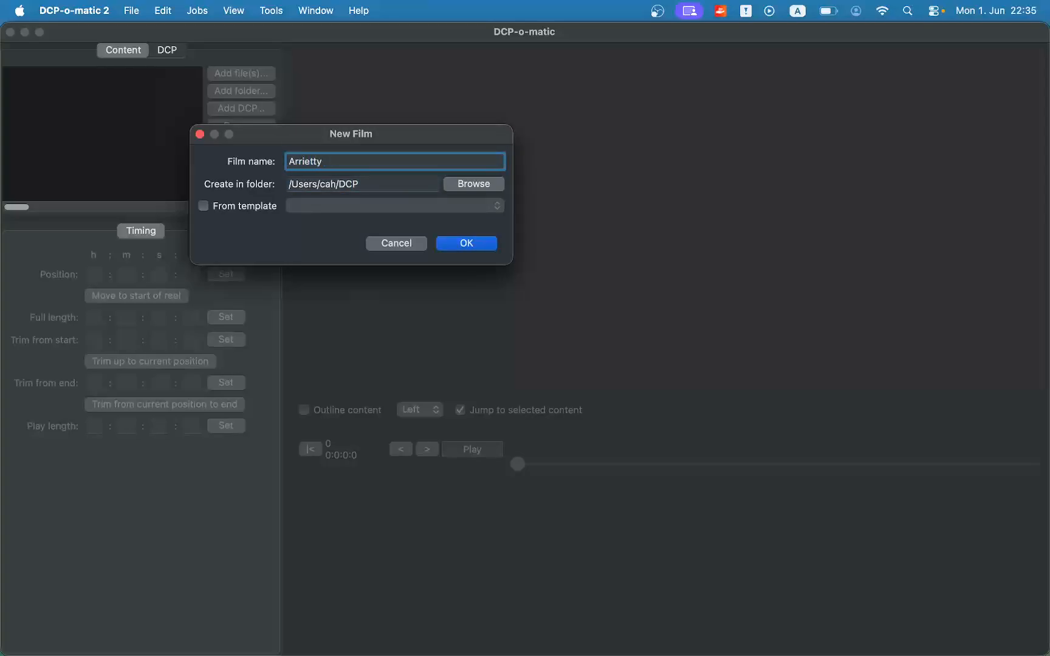
pyautogui.write(' VF')
pyautogui.click(467, 243)
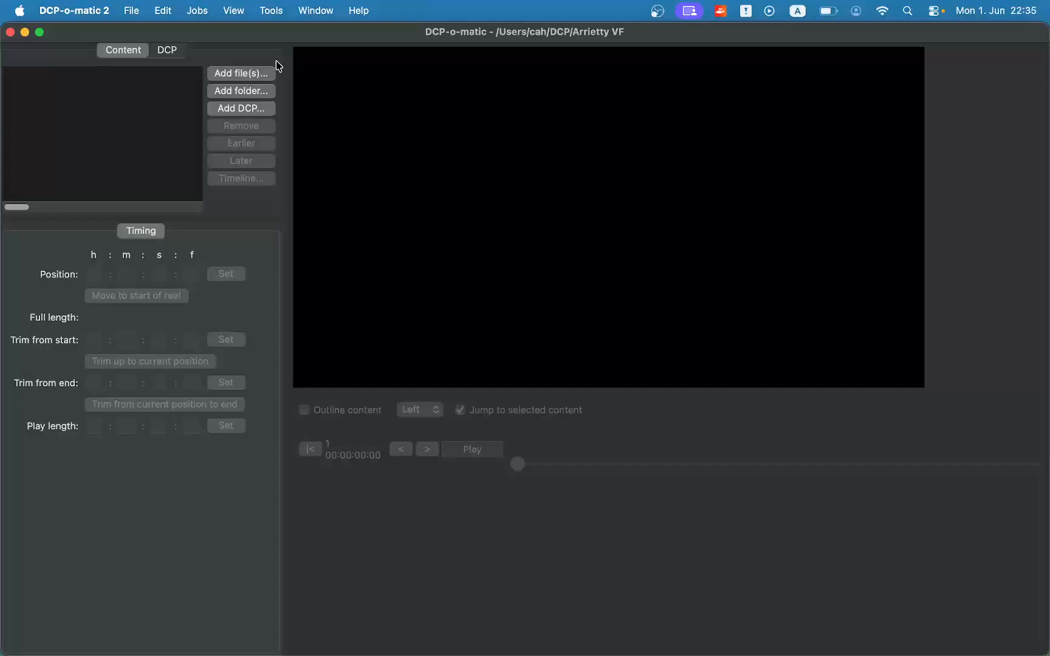
# Step: Add the existing SMPTE_OV DCP from the Arrietty folder as content and preview its picture at about 34 seconds
pyautogui.click(262, 110)
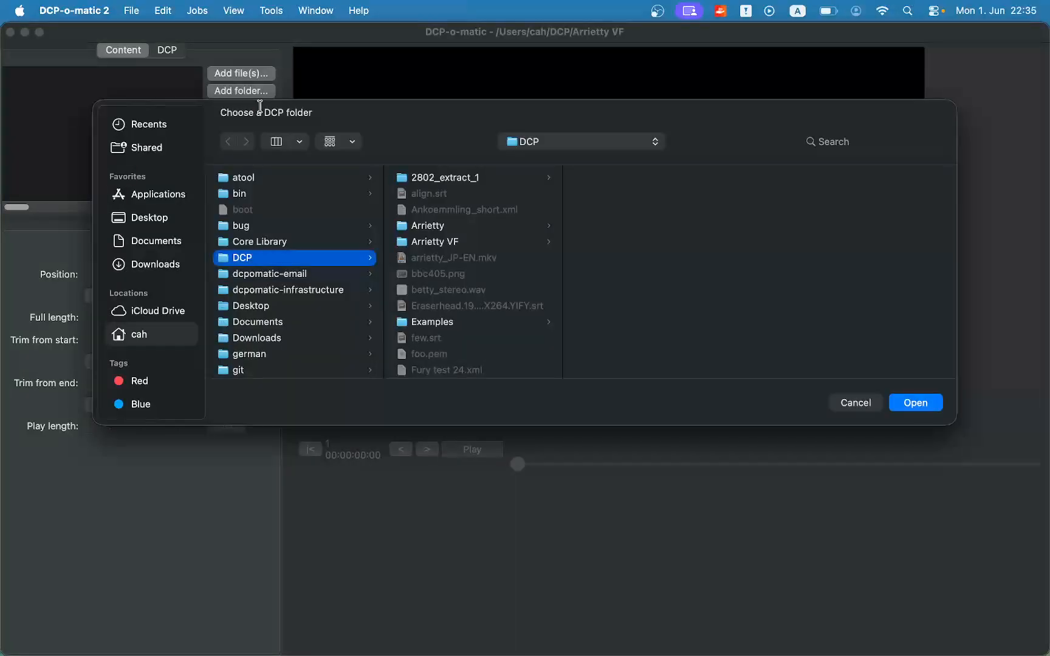
pyautogui.click(460, 231)
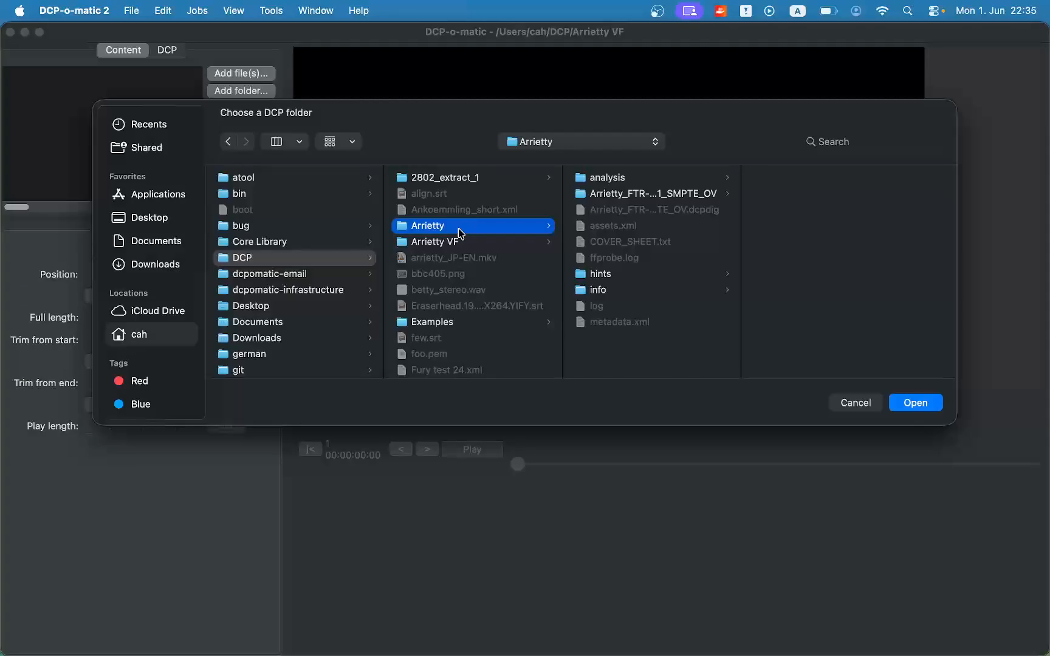
pyautogui.click(639, 195)
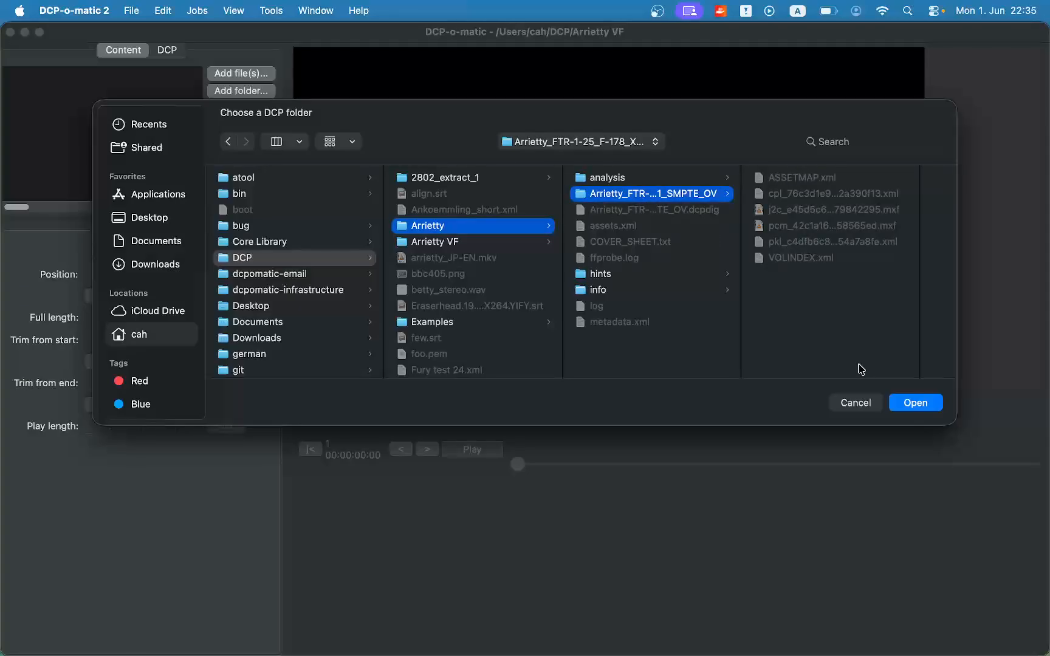
pyautogui.click(908, 406)
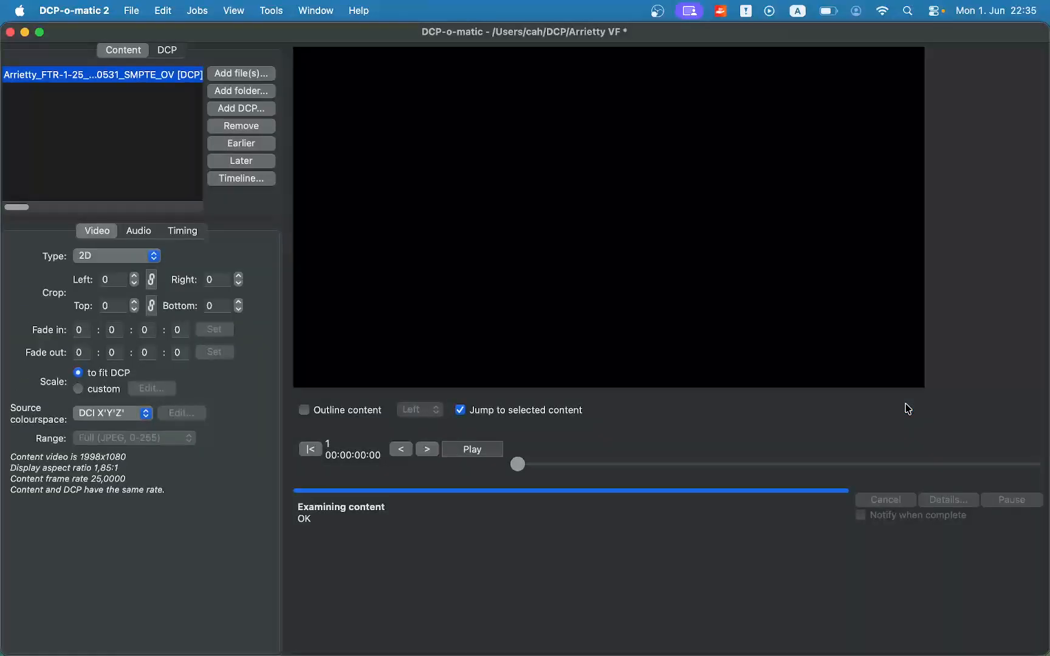
pyautogui.click(516, 465)
pyautogui.moveTo(565, 466); pyautogui.dragTo(667, 469)
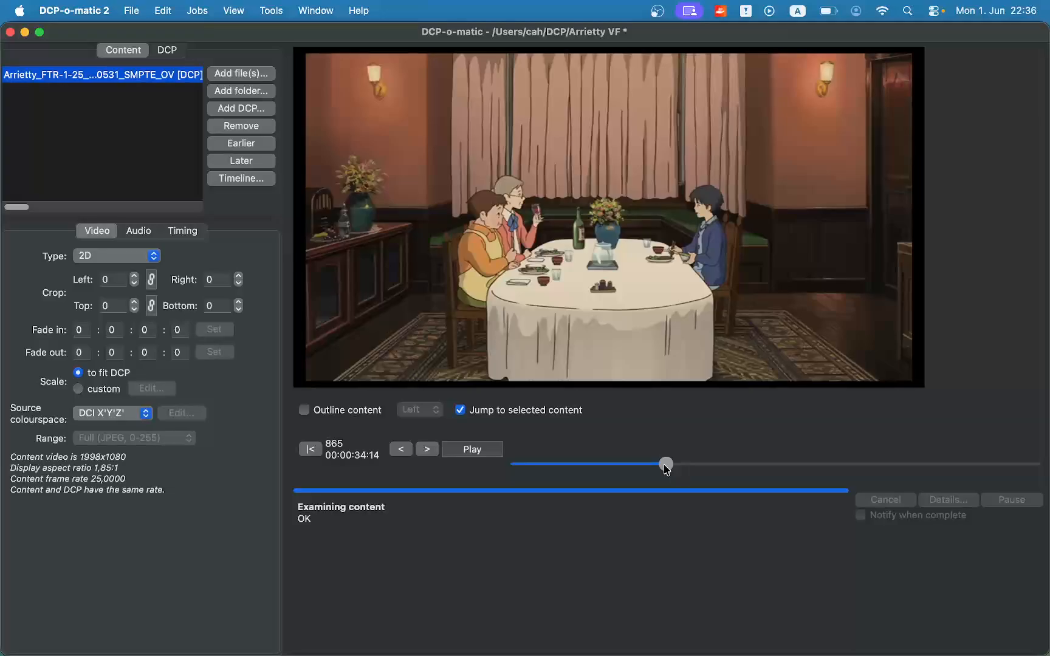
# Step: Add the few.srt subtitle file from the DCP folder to the content and use it as closed captions
pyautogui.click(240, 73)
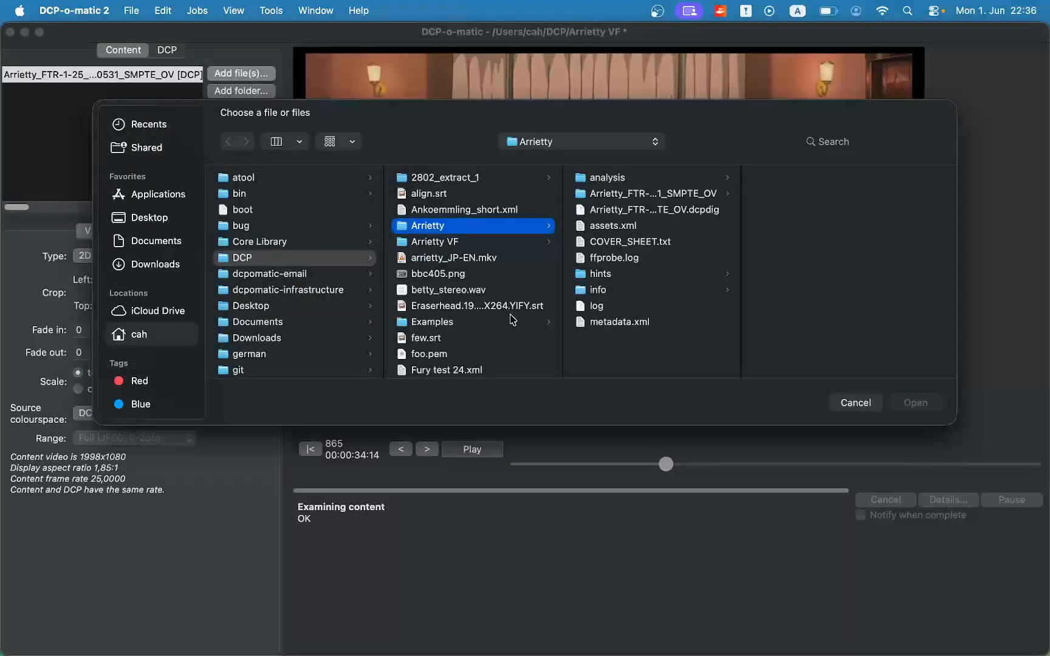
pyautogui.click(505, 340)
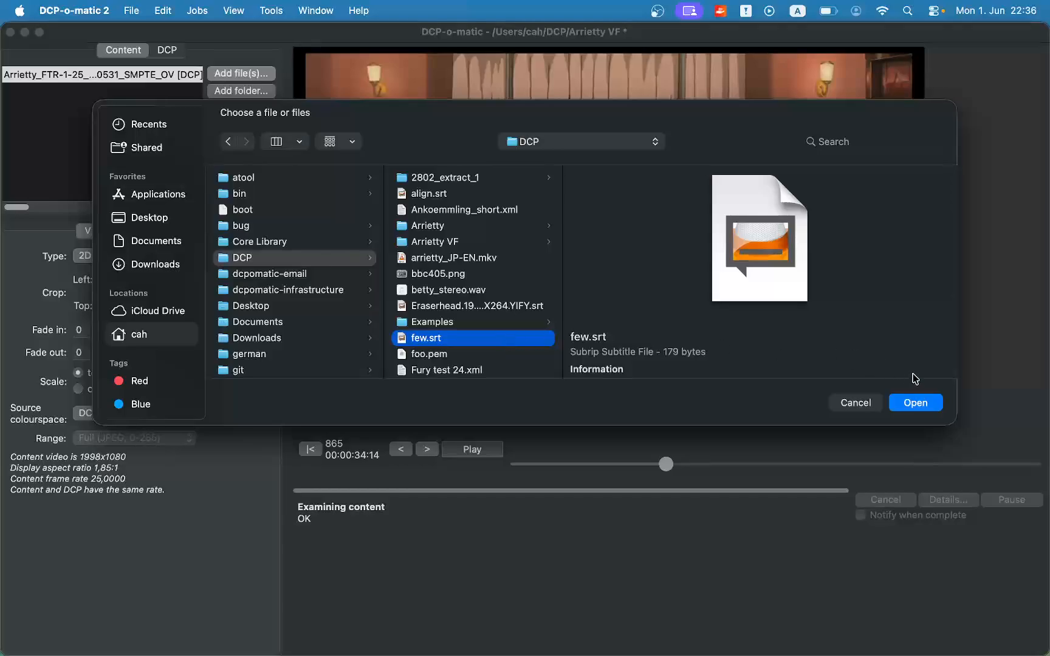
pyautogui.click(917, 403)
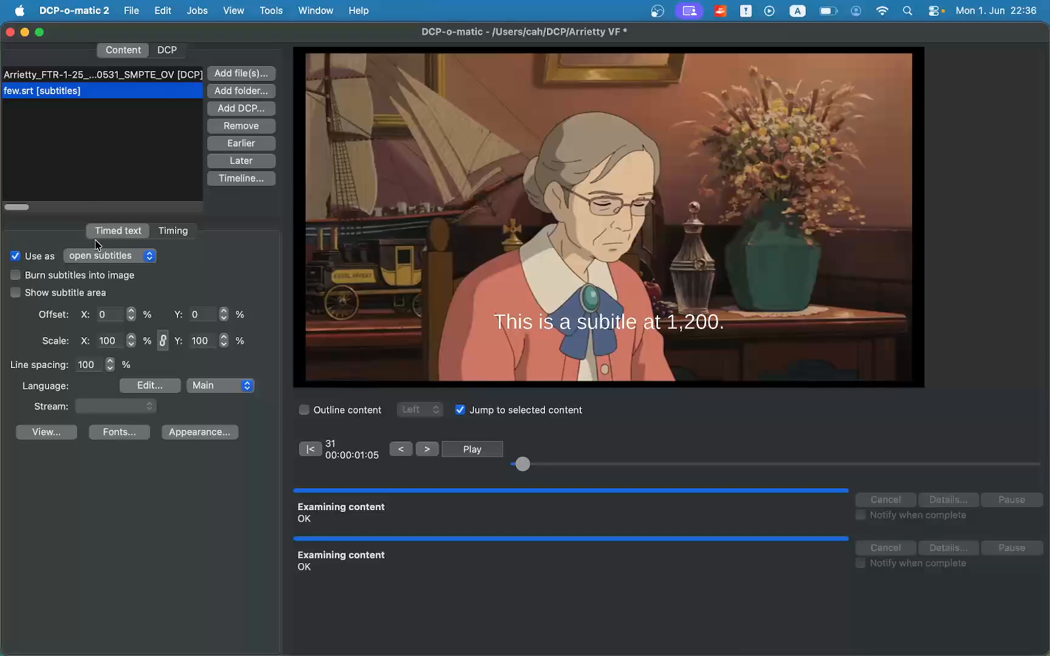
pyautogui.click(102, 258)
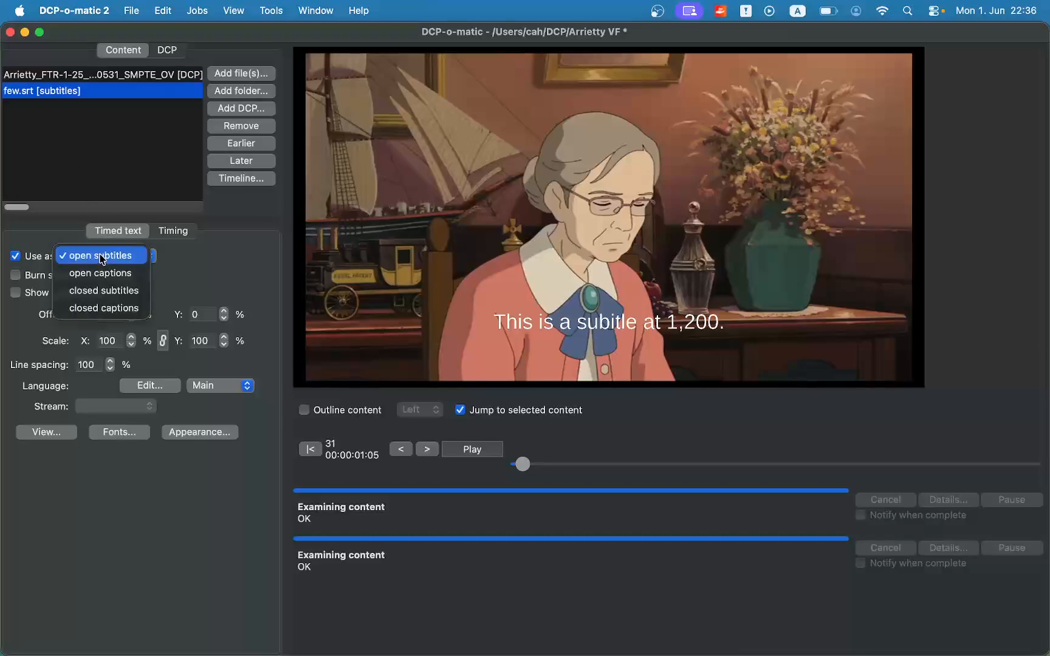
pyautogui.click(106, 308)
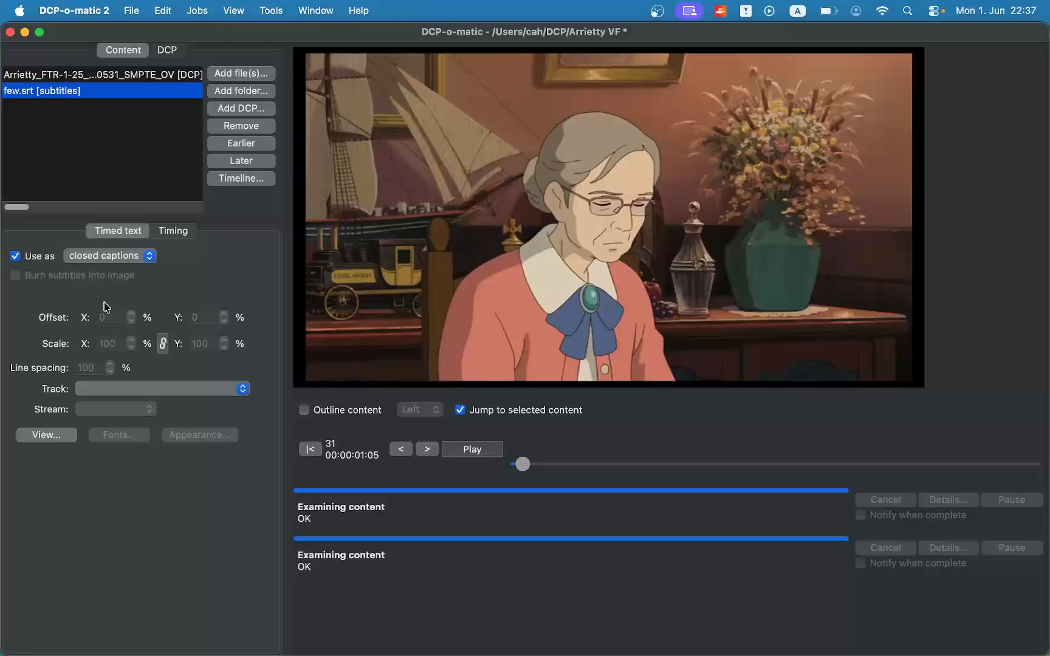
# Step: Assign few.srt to a new text track named "English CC" with the language set to English (en)
pyautogui.click(213, 390)
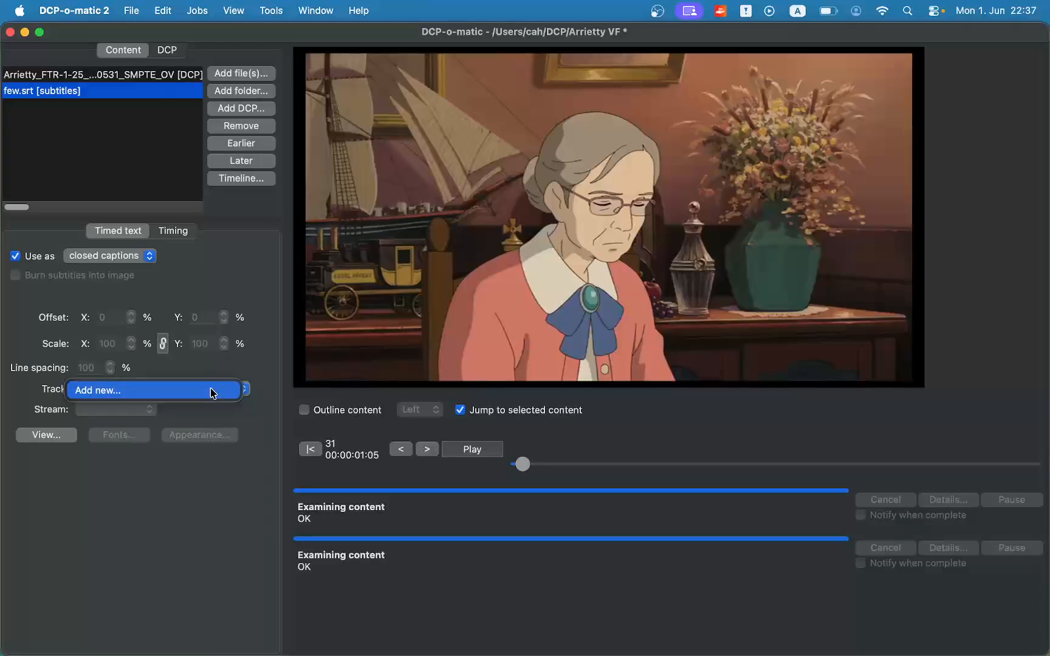
pyautogui.click(213, 392)
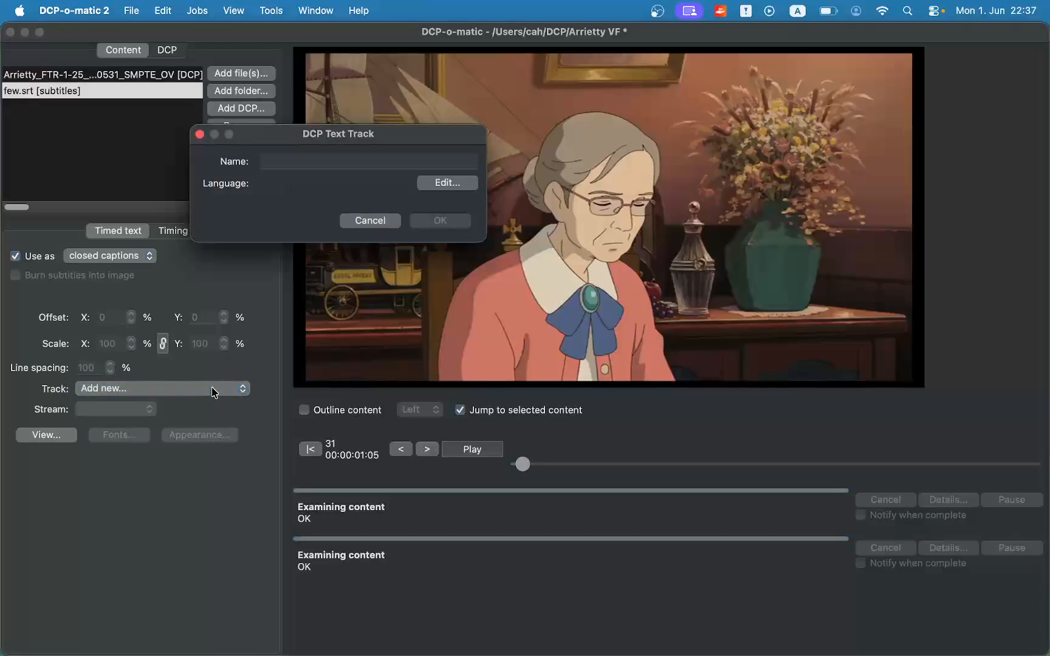
pyautogui.click(374, 163)
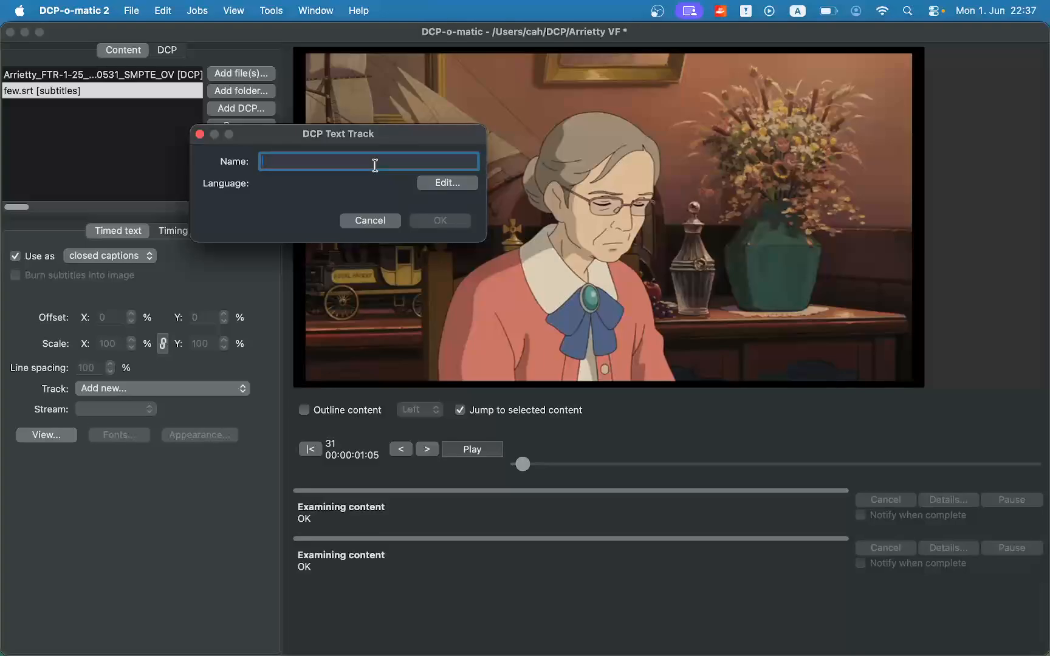
pyautogui.write('Enl')
pyautogui.press('BackSpace')
pyautogui.write('glish CC')
pyautogui.click(436, 187)
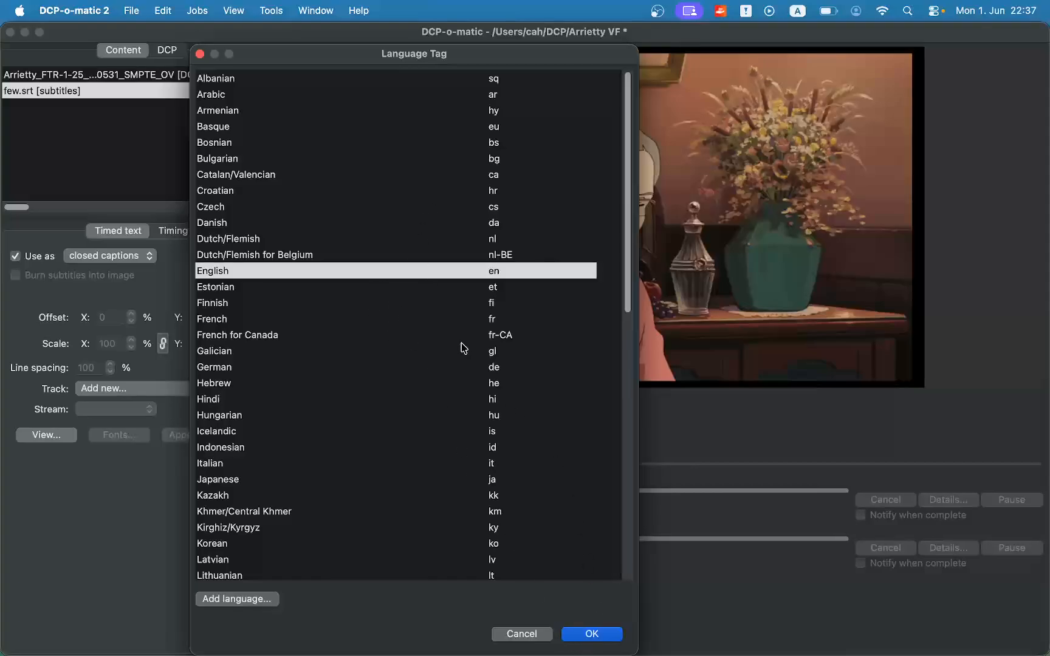
pyautogui.click(591, 635)
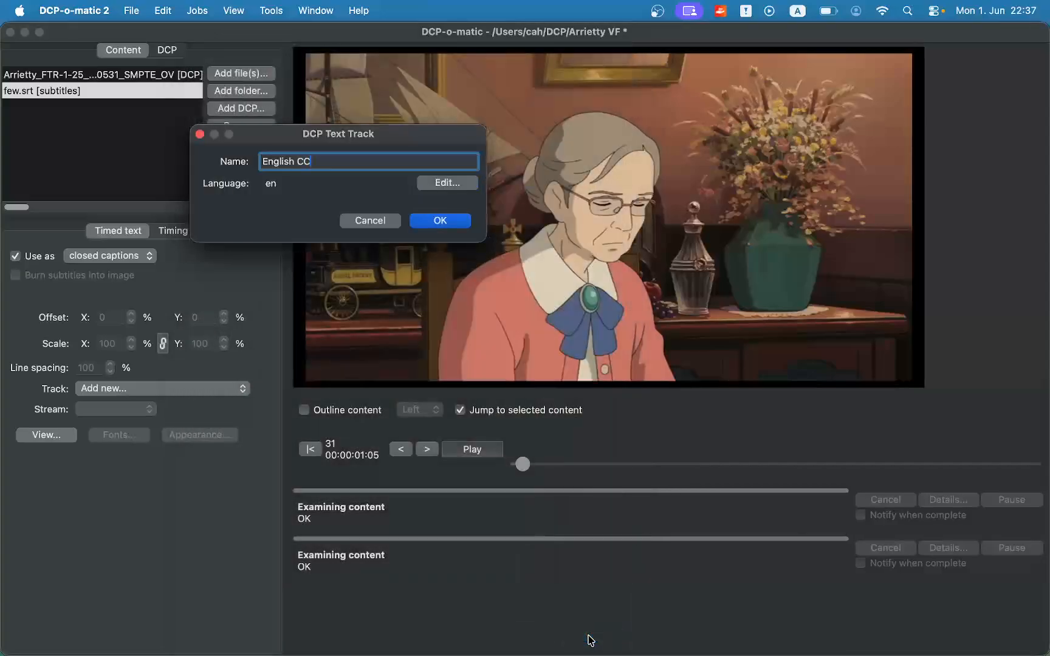
pyautogui.click(456, 224)
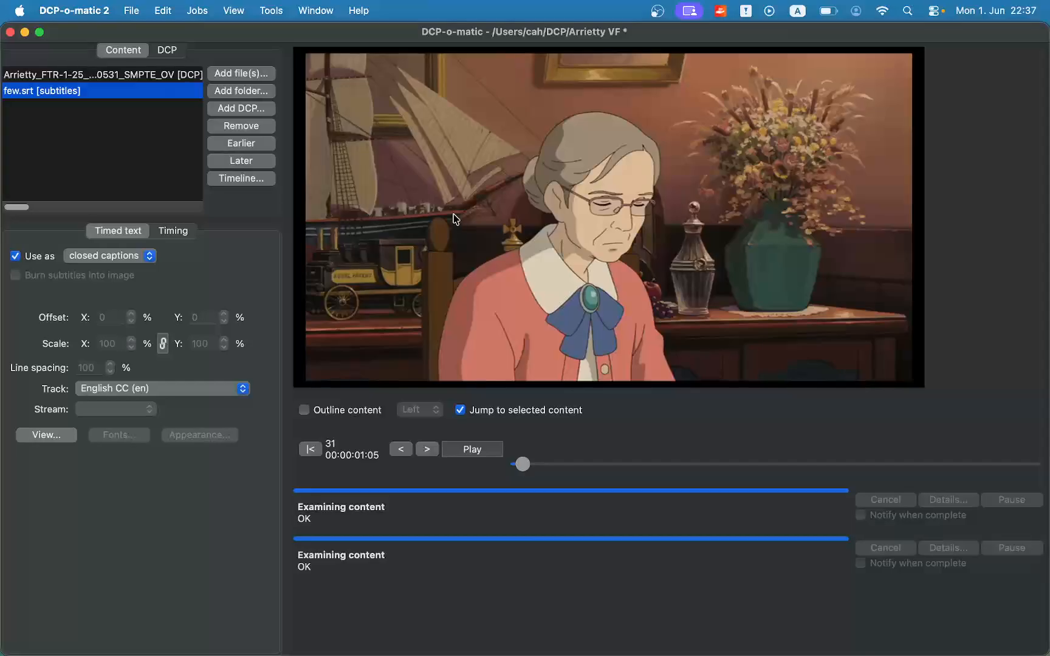
# Step: Examine the English CC captions in the closed captions viewer, moving it aside, and close the viewer
pyautogui.click(234, 18)
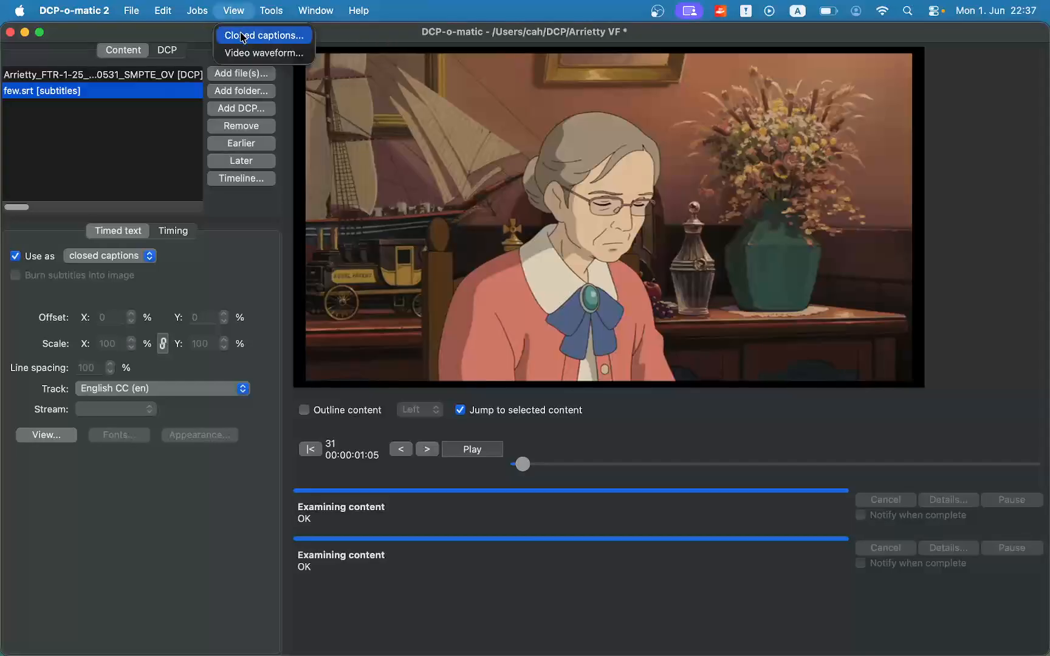
pyautogui.click(239, 35)
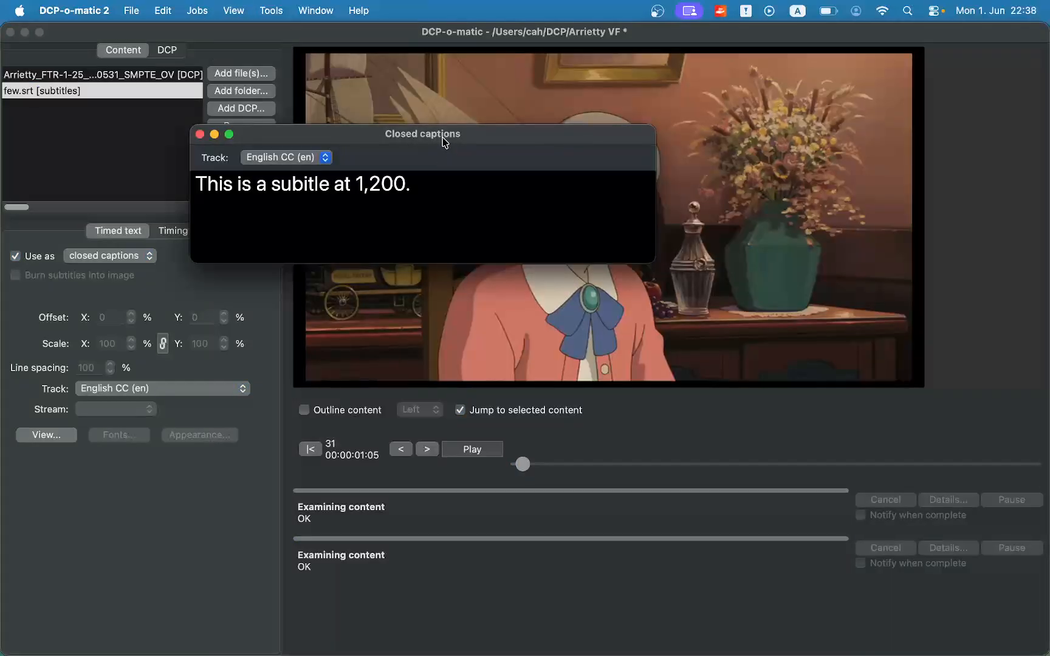
pyautogui.moveTo(443, 141); pyautogui.dragTo(704, 102)
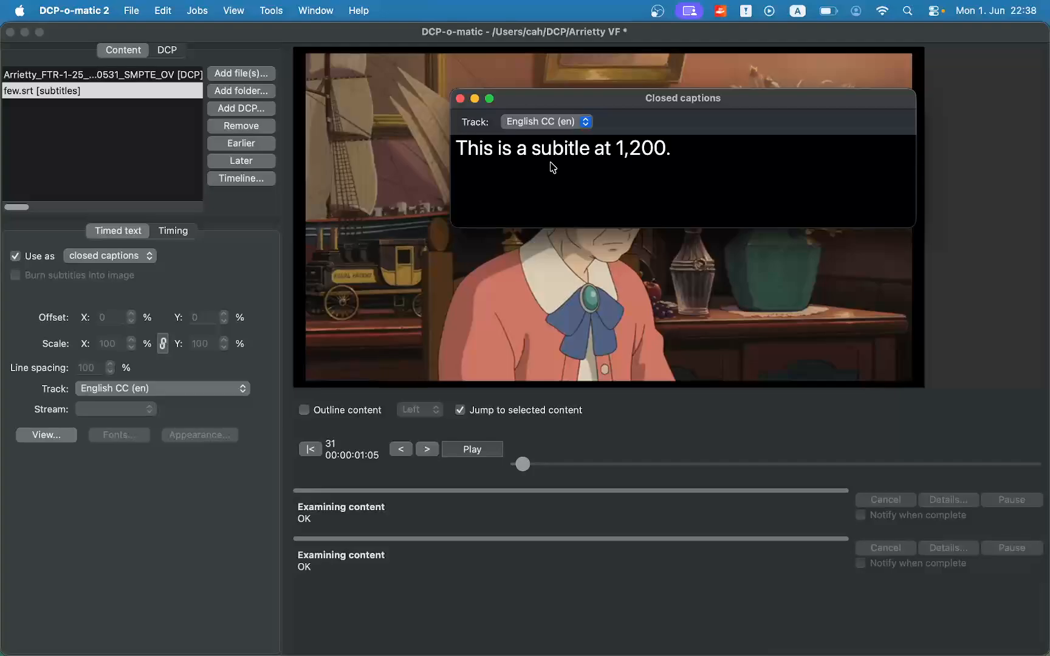
pyautogui.click(460, 99)
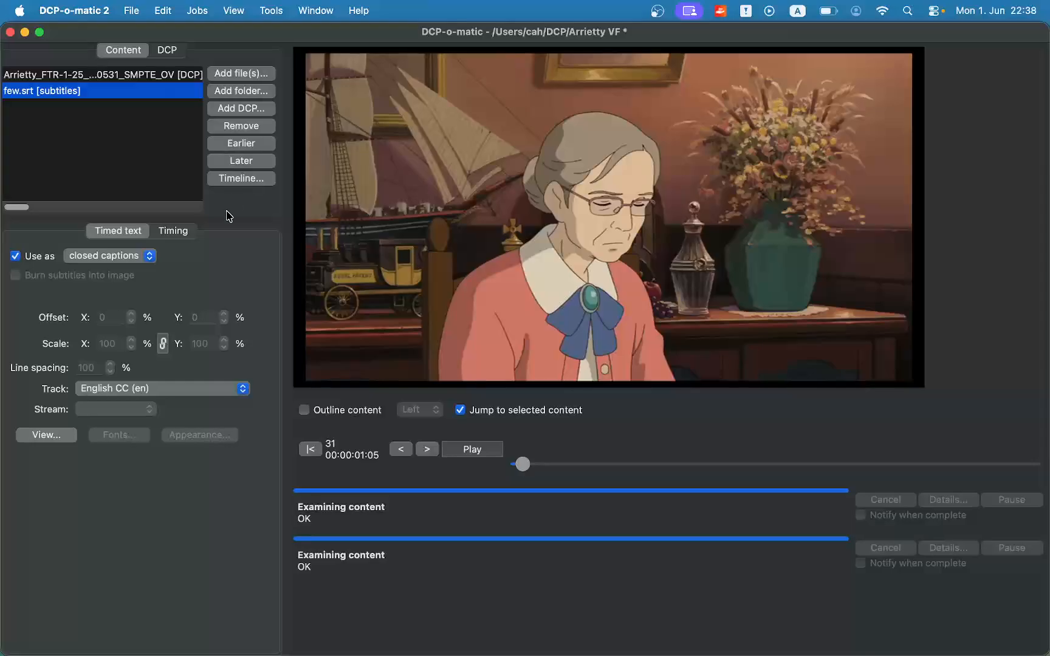
# Step: Set the timing position of few.srt to 10 seconds
pyautogui.click(177, 230)
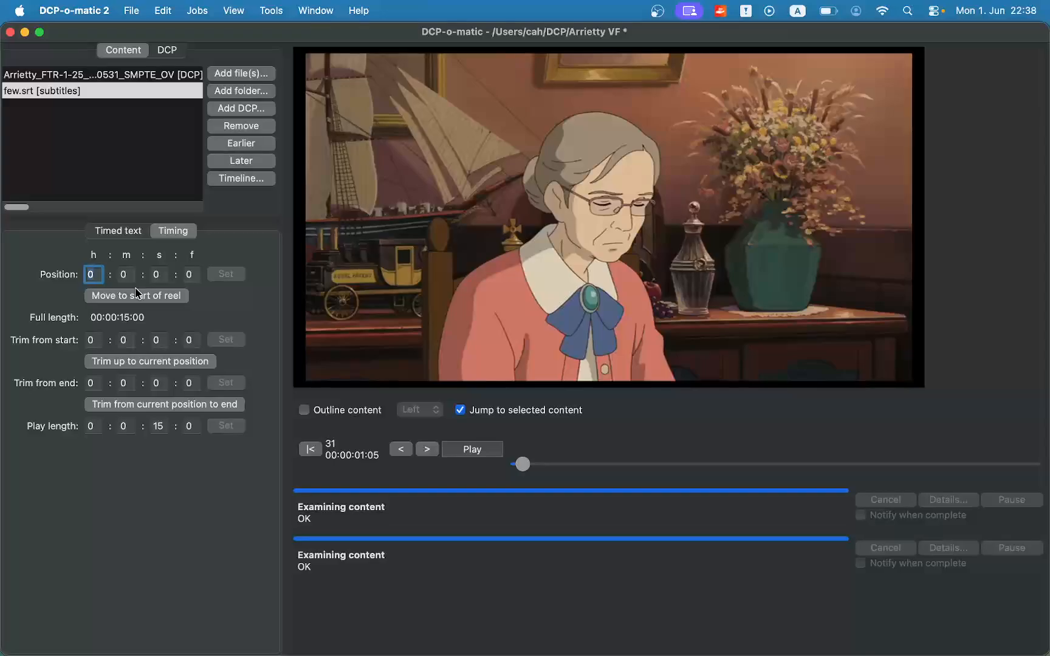
pyautogui.click(154, 278)
pyautogui.write('10')
pyautogui.press('Tab')
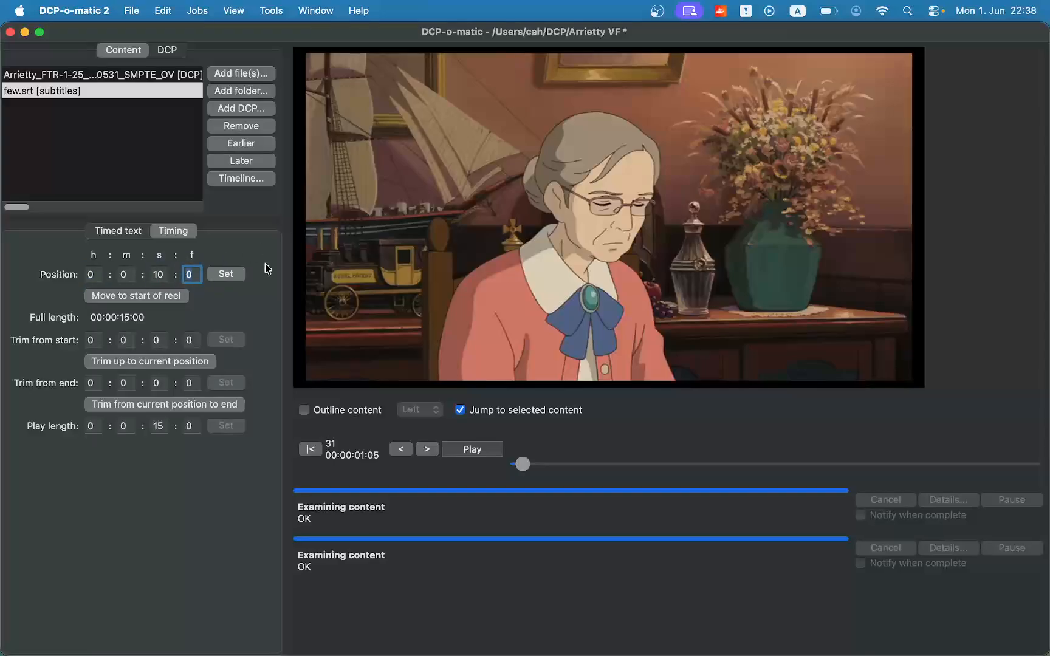
pyautogui.click(241, 274)
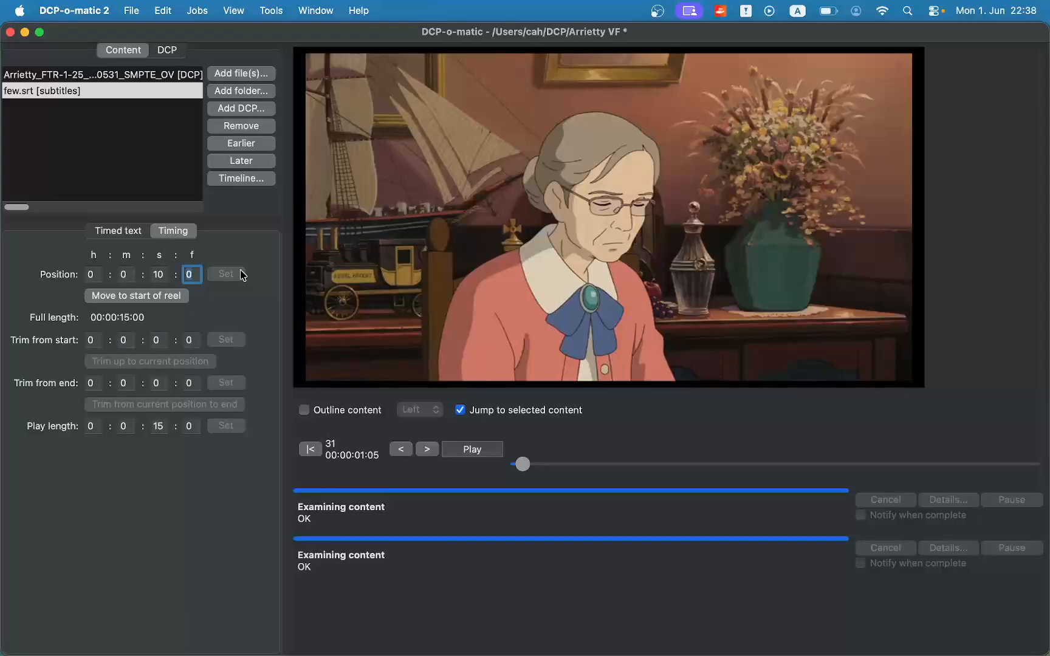
# Step: Check where few.srt sits in the timeline, close the timeline and save the project
pyautogui.click(259, 180)
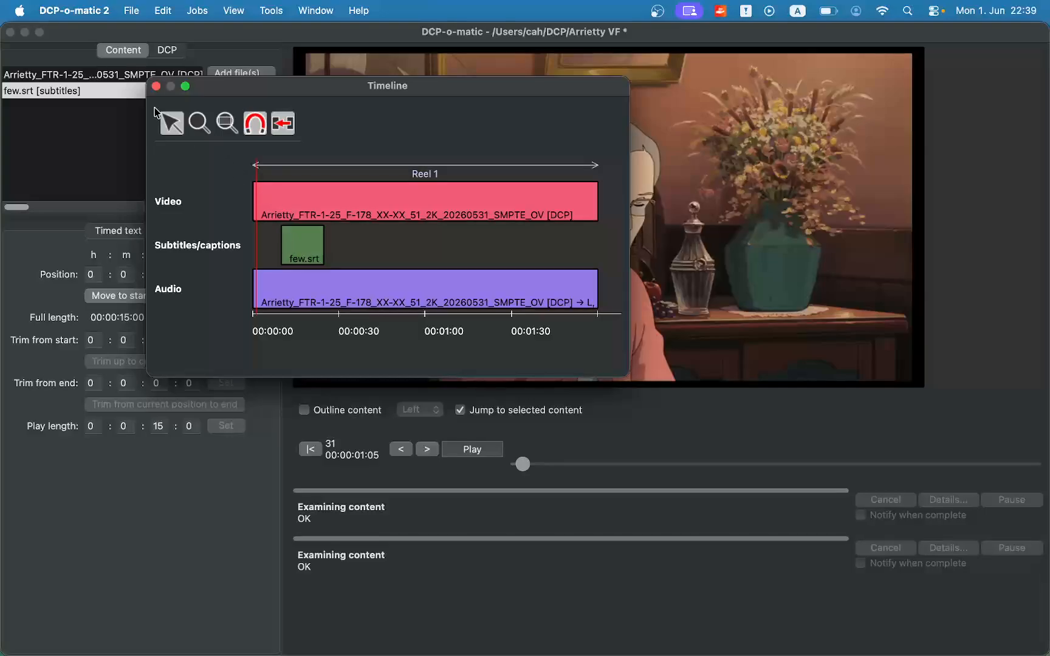
pyautogui.click(156, 87)
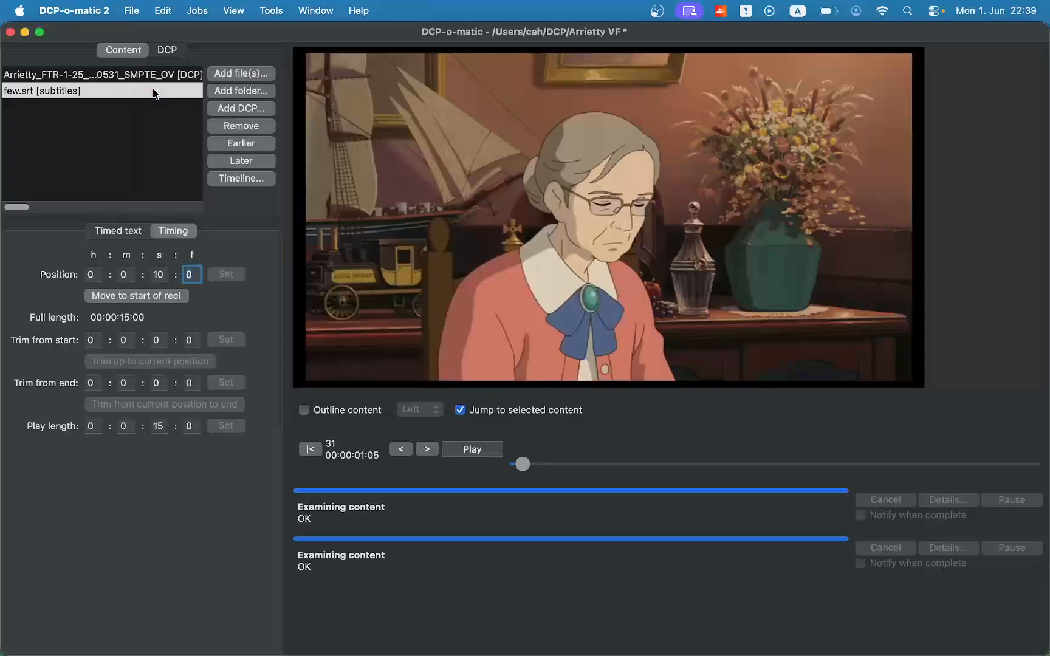
pyautogui.press('super+s')
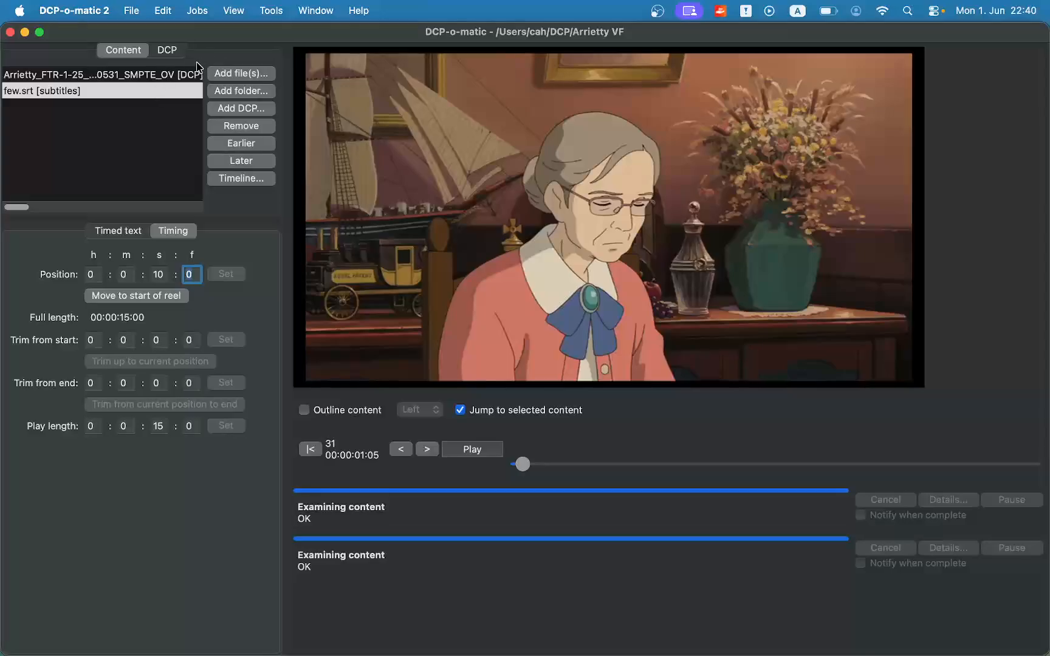
# Step: Set the DCP's reel mode to Split by video content and close the Reels dialog
pyautogui.click(169, 57)
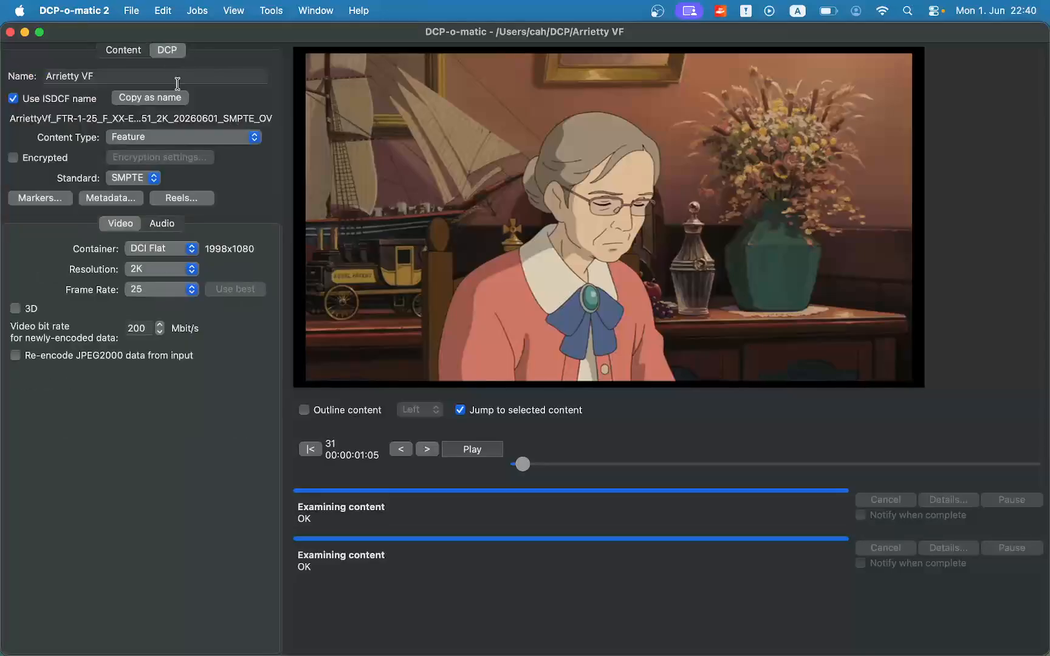
pyautogui.click(182, 198)
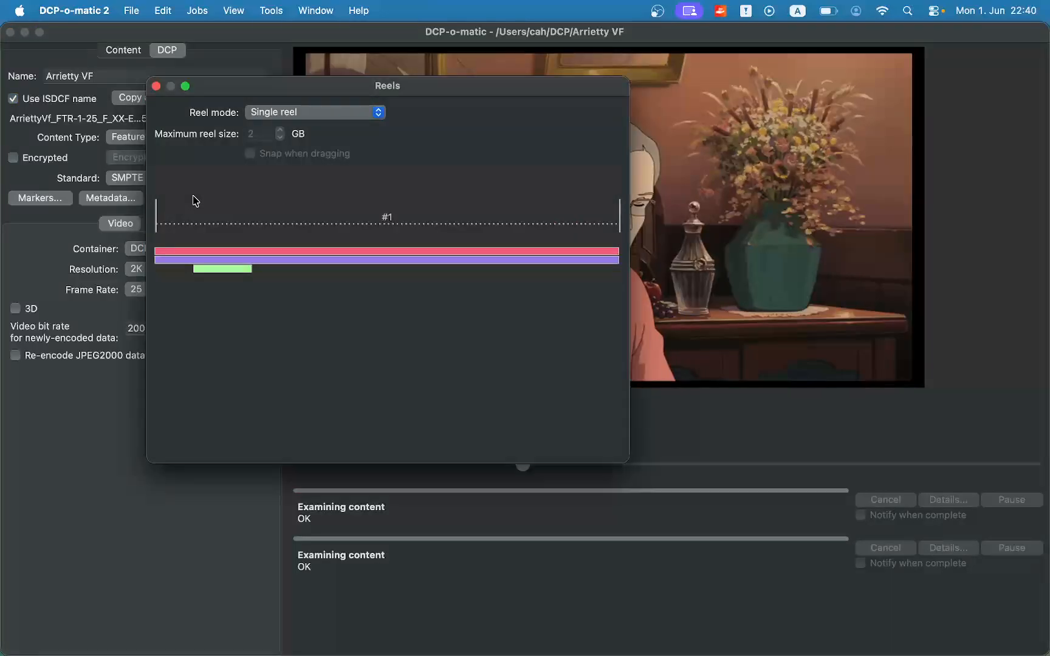
pyautogui.click(324, 116)
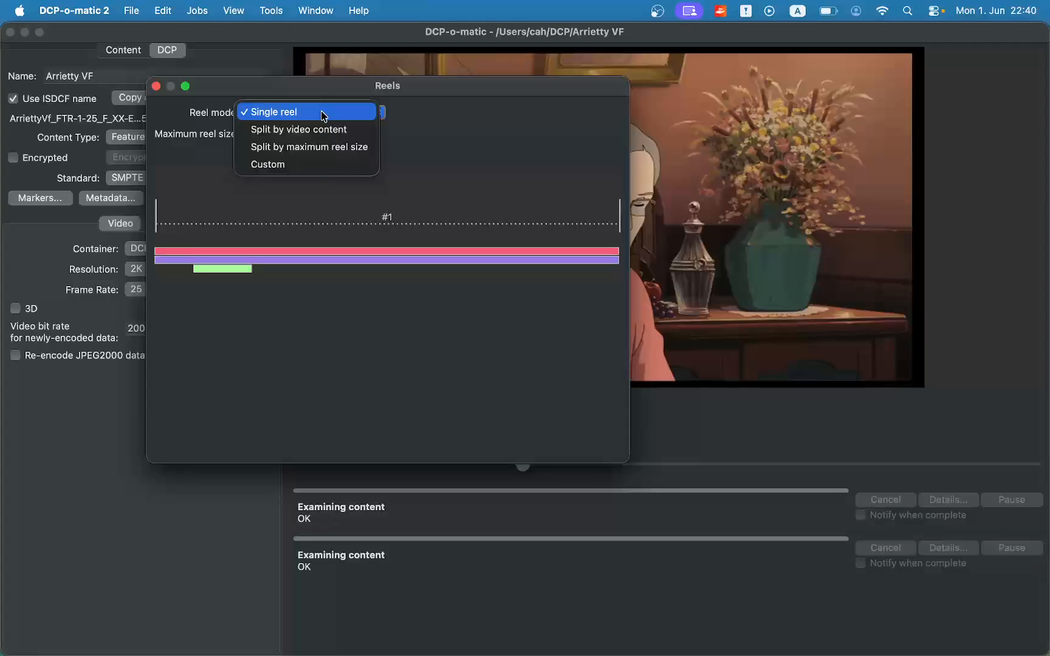
pyautogui.click(322, 130)
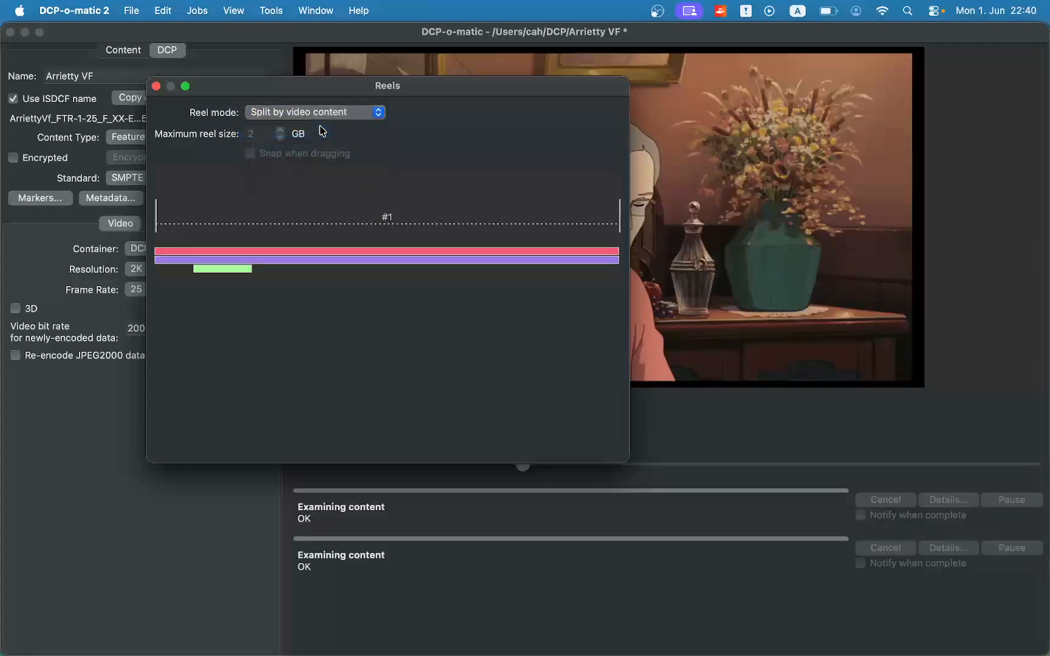
pyautogui.click(156, 86)
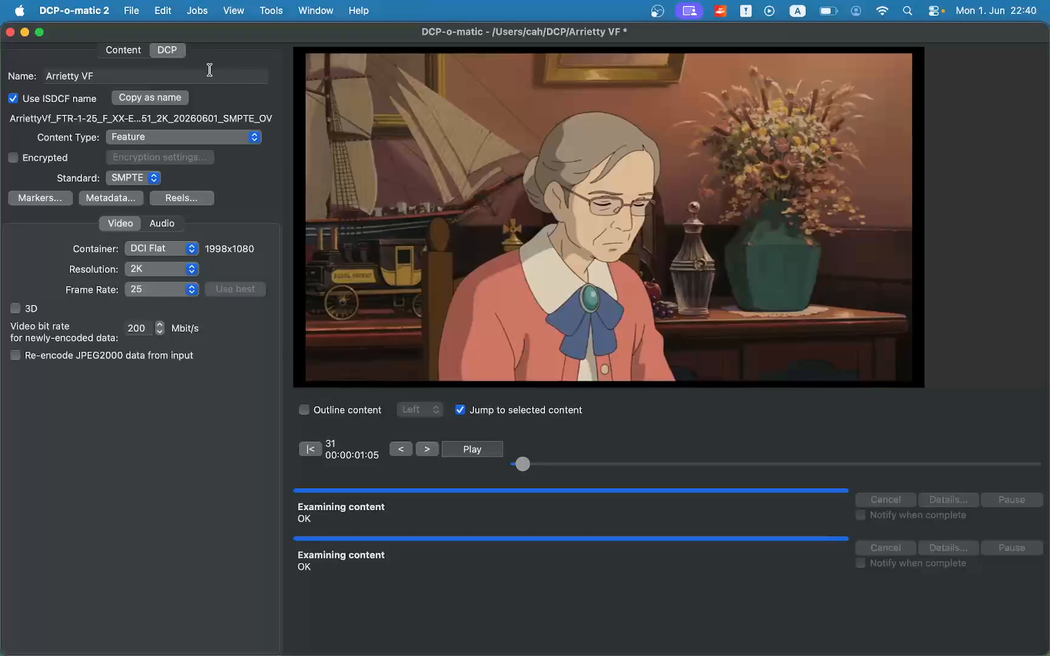
# Step: Set up the version file to refer to the Arrietty OV DCP's picture and sound, and save the project
pyautogui.click(273, 12)
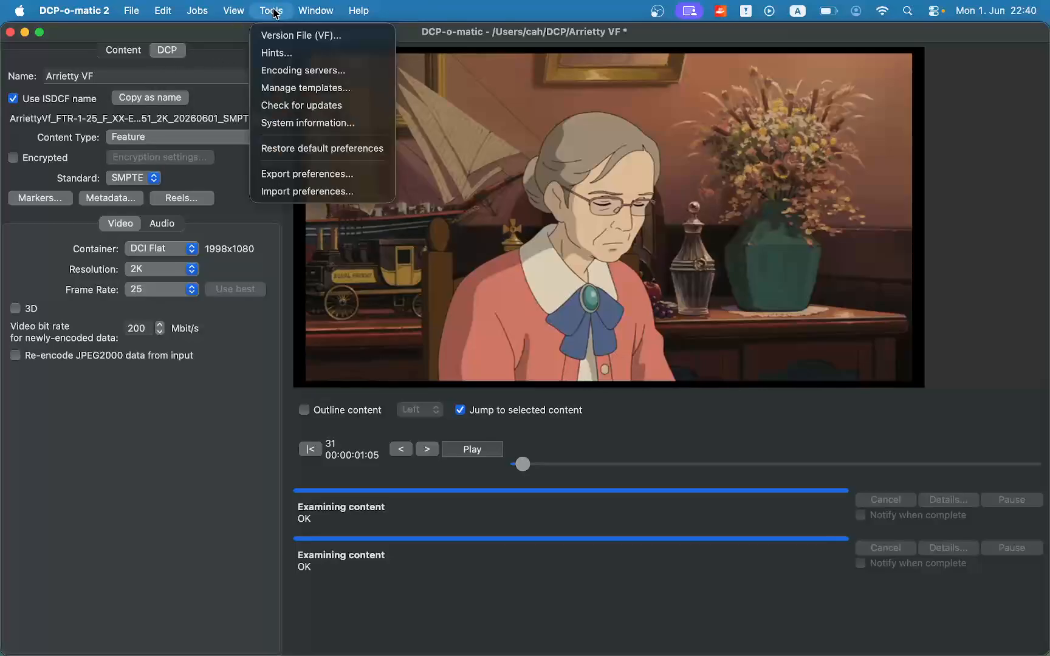
pyautogui.click(275, 35)
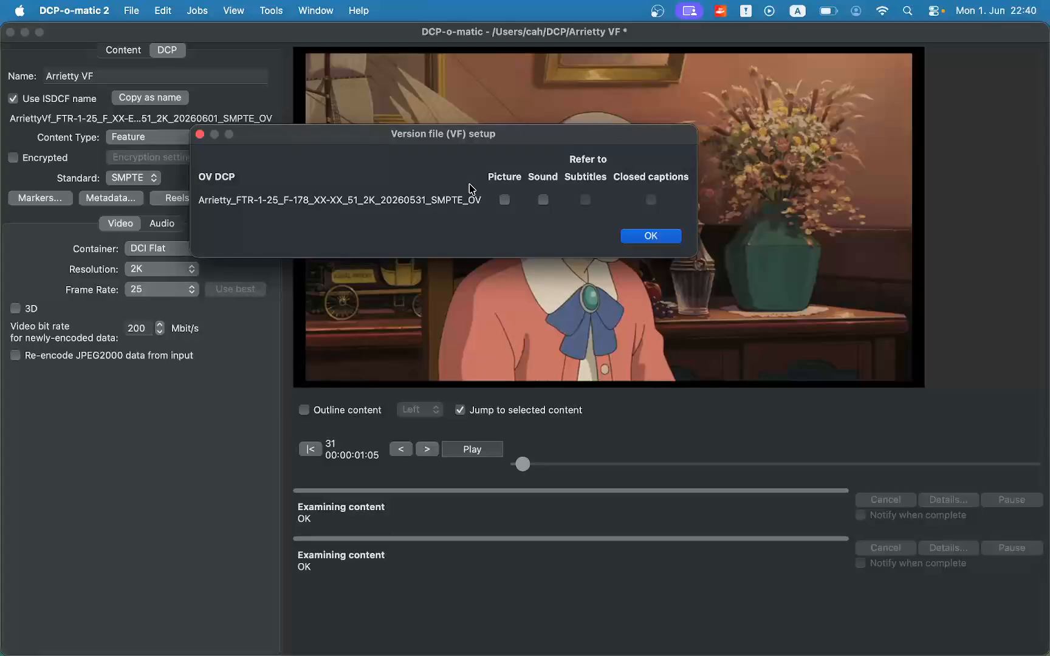
pyautogui.click(504, 201)
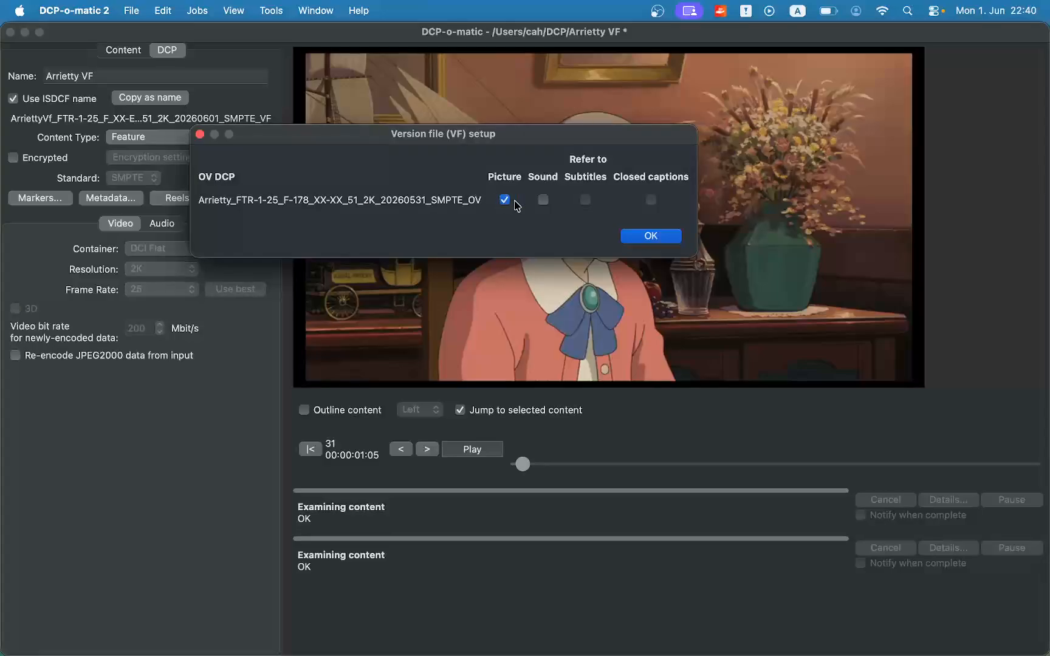
pyautogui.click(539, 201)
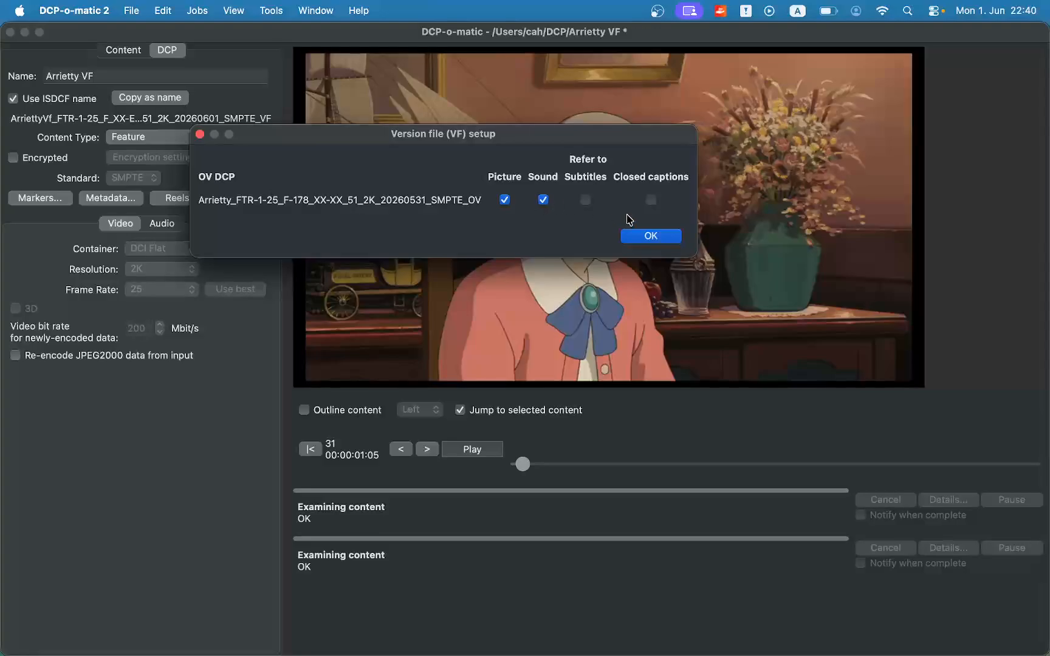
pyautogui.click(651, 236)
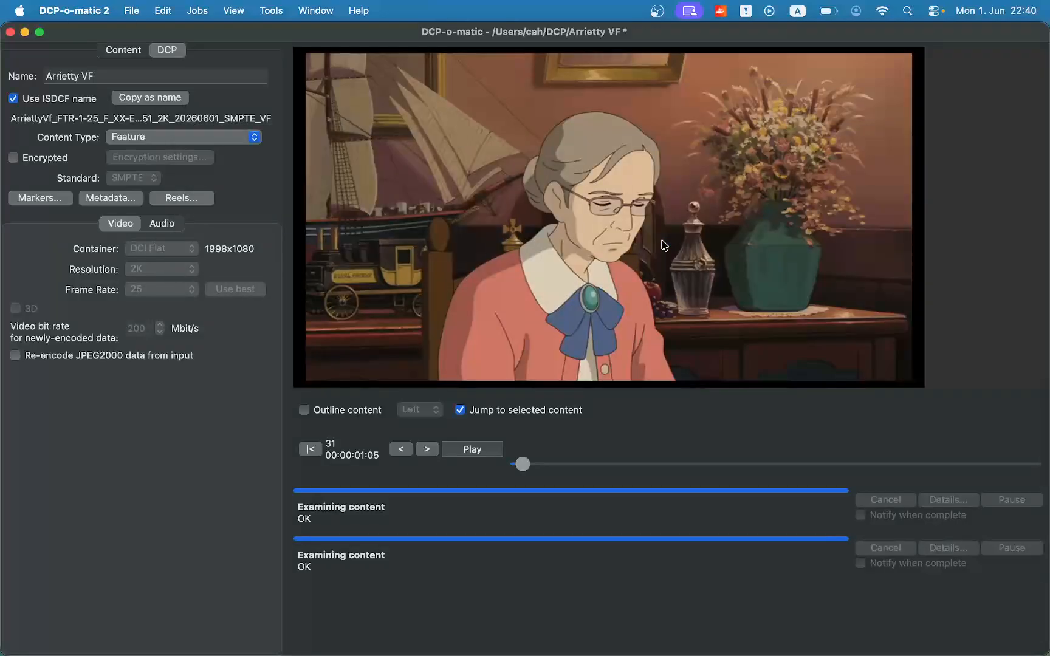
pyautogui.press('super+s')
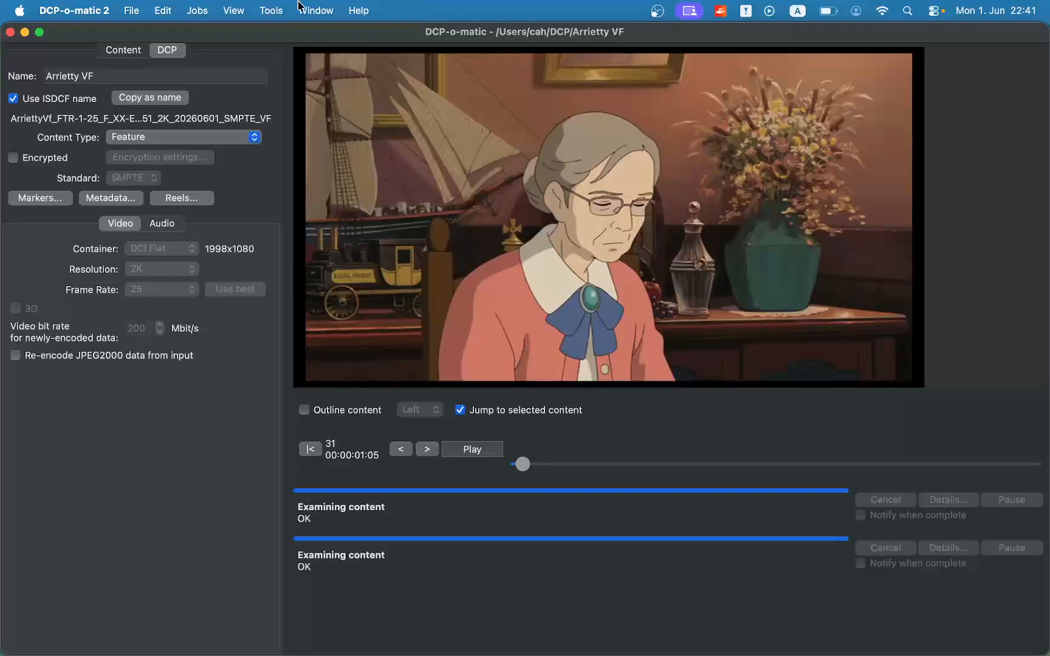
# Step: Make the DCP, proceeding past the hints
pyautogui.click(267, 11)
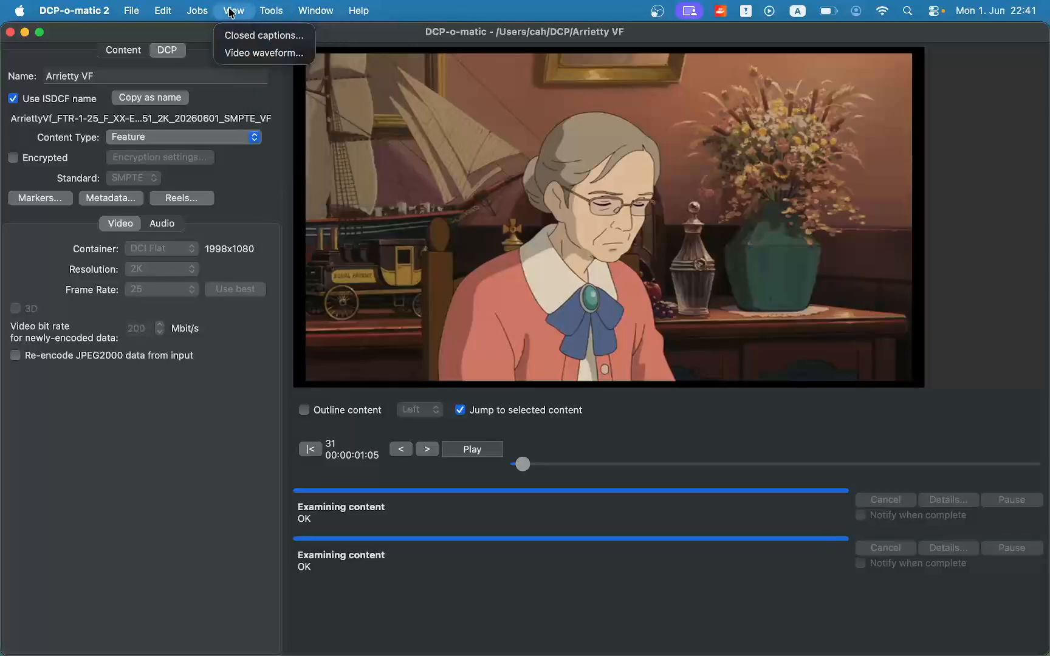
pyautogui.click(204, 34)
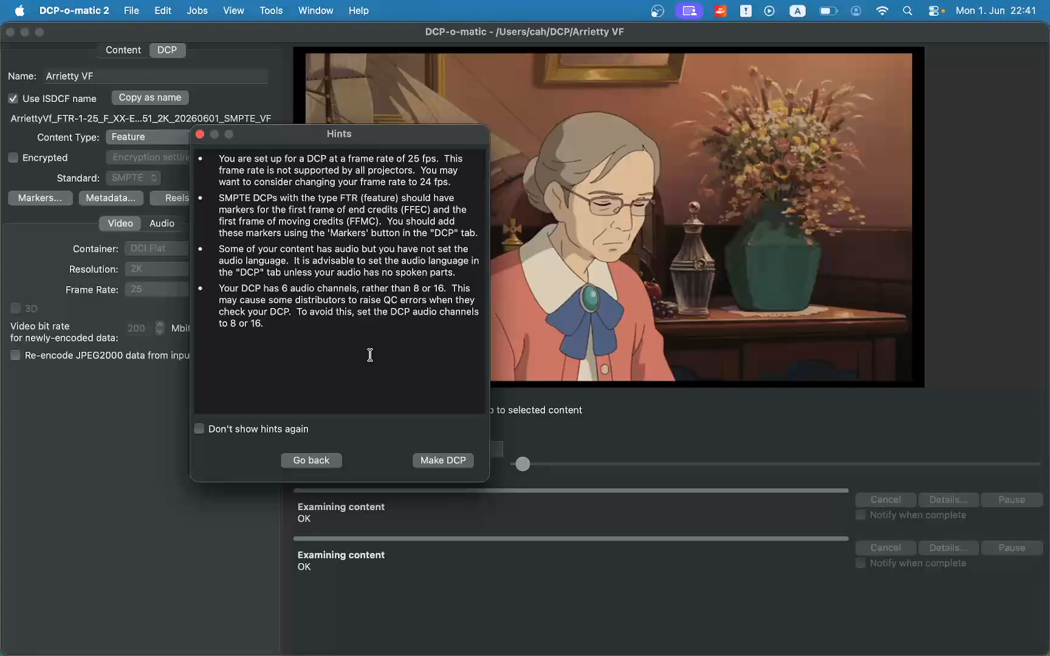
pyautogui.click(444, 461)
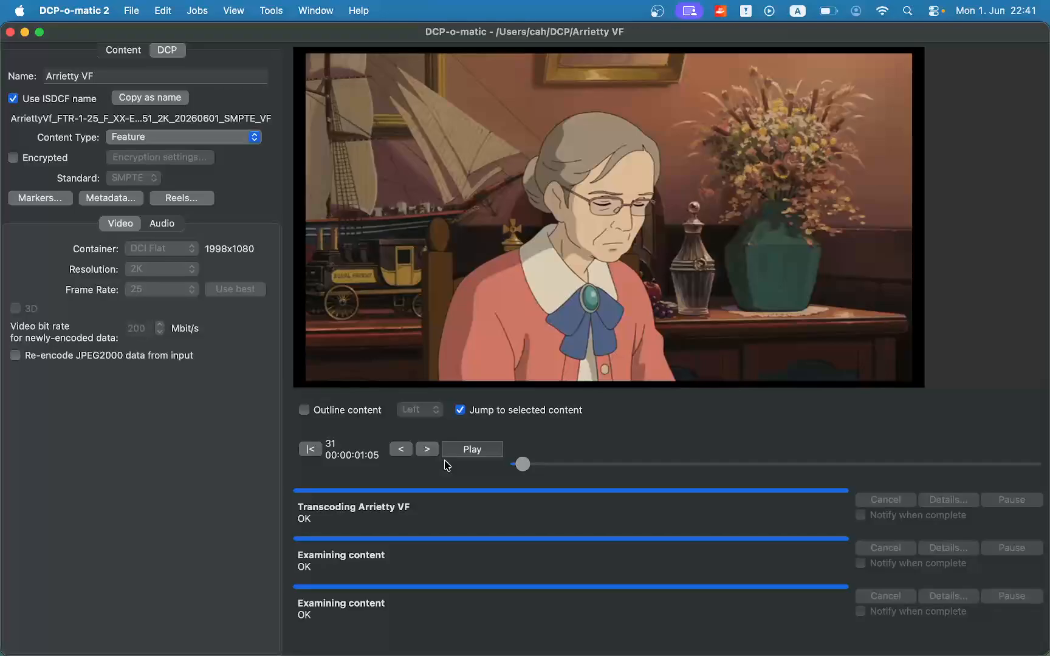
# Step: Switch to Finder and open the generated VF DCP folder inside the DCP/Arrietty VF project folder
pyautogui.press('super+Tab')
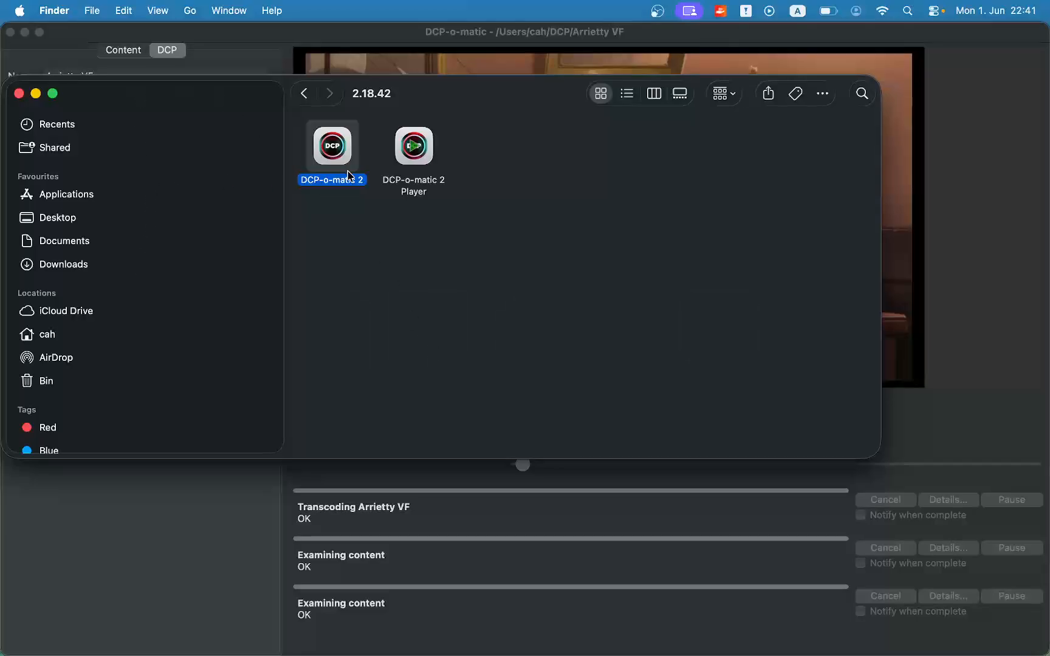
pyautogui.press('super+shift+h')
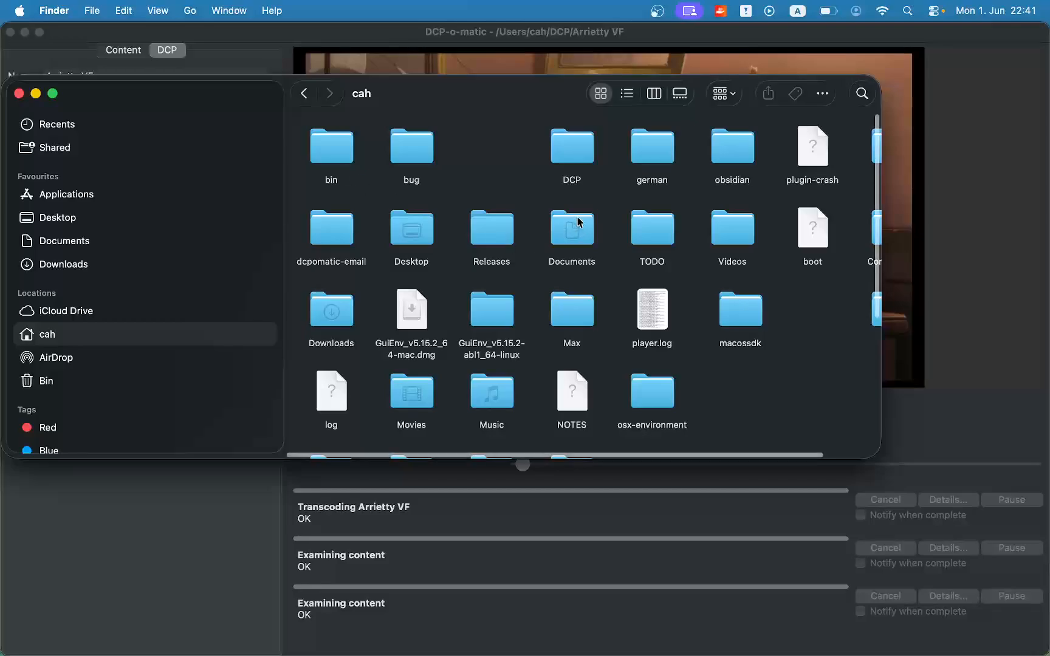
pyautogui.doubleClick(571, 159)
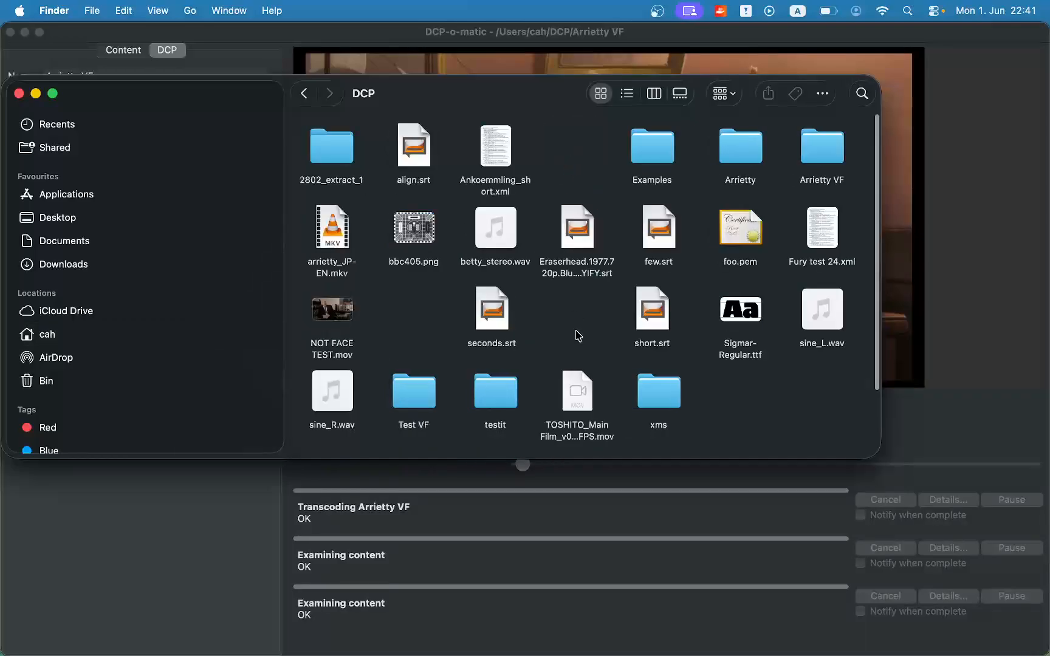
pyautogui.doubleClick(825, 147)
pyautogui.click(413, 156)
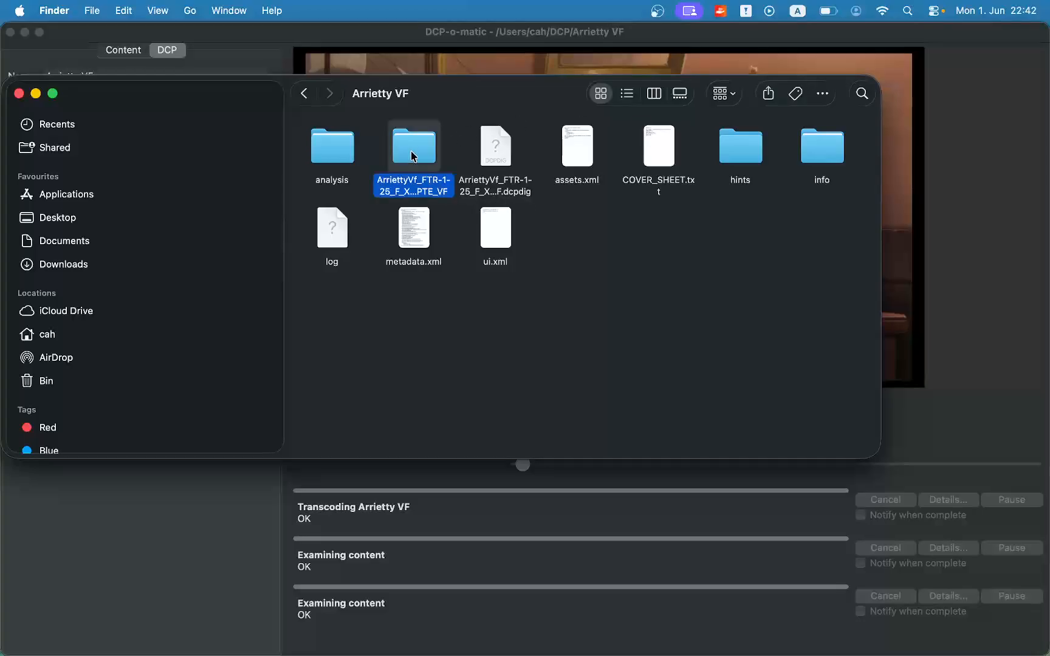
pyautogui.doubleClick(413, 155)
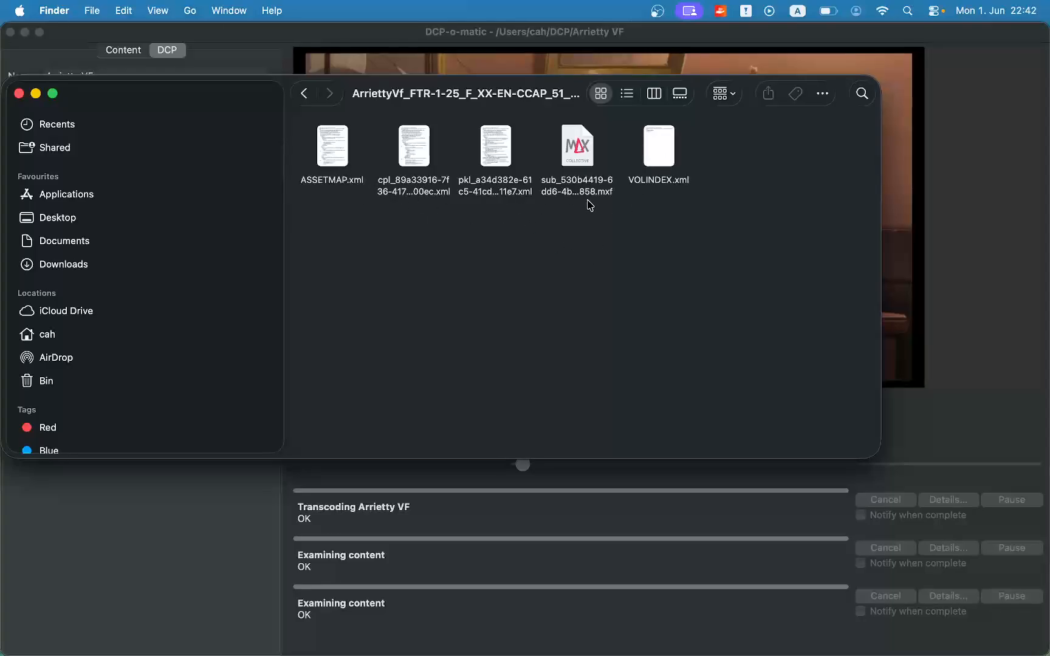
# Step: Examine the sub MXF file in the VF DCP, return to the Arrietty VF folder and select the VF DCP folder
pyautogui.click(588, 167)
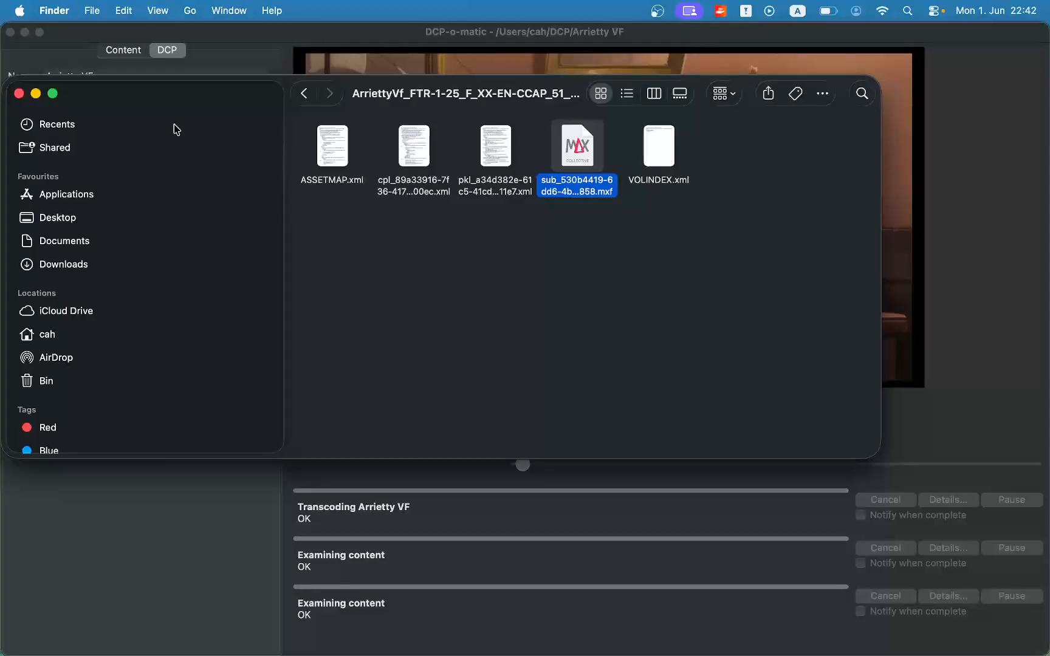
pyautogui.click(305, 94)
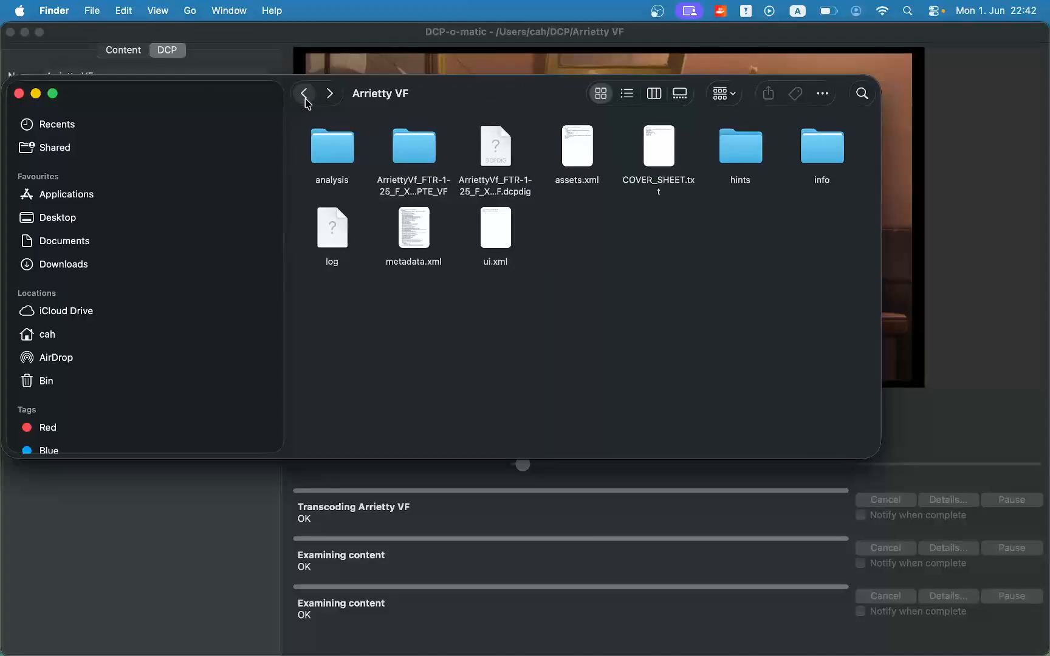
pyautogui.click(408, 150)
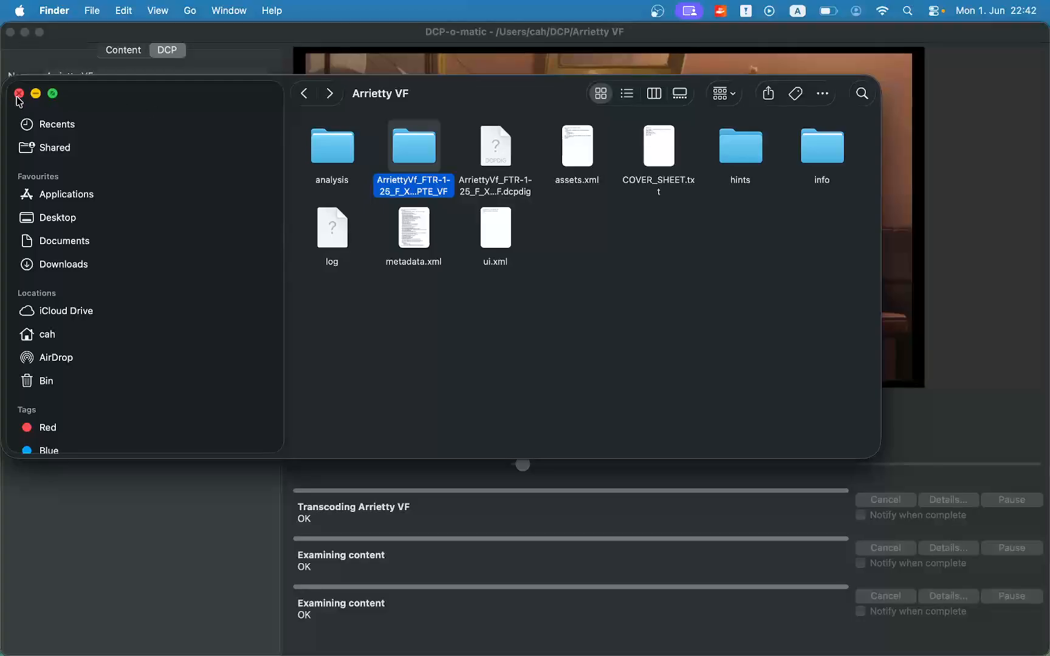
pyautogui.press('super+Tab')
pyautogui.press('super+Tab')
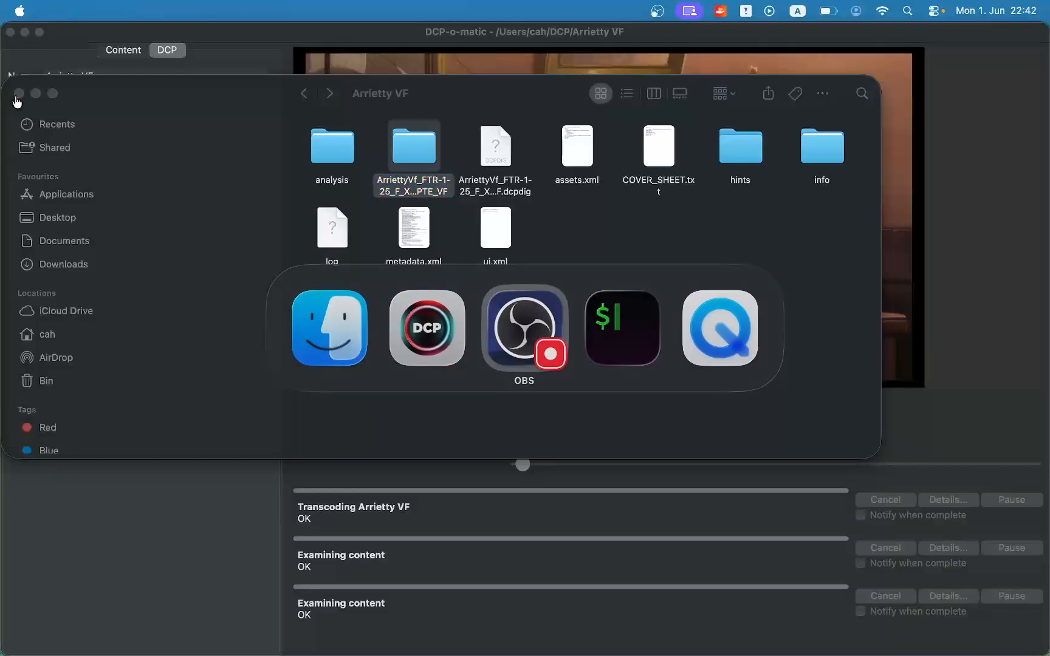